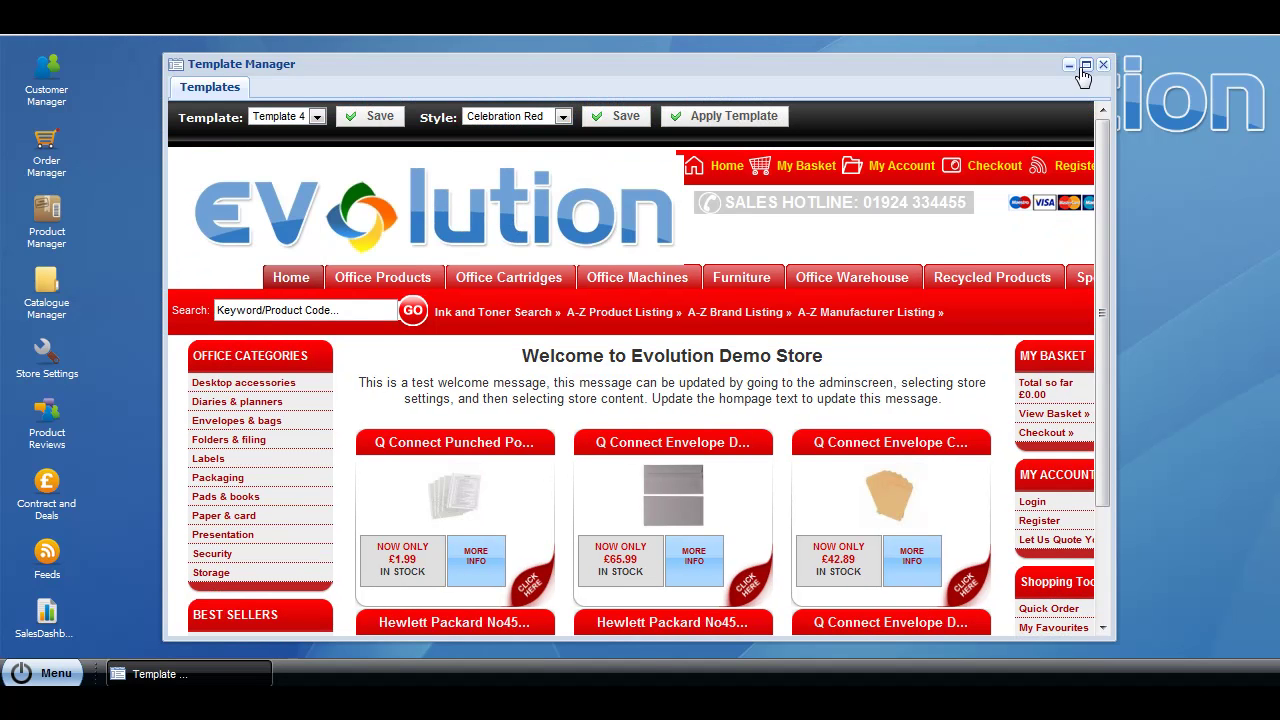
Reopen the Template Manager and save Template 3 as the store template.
click(1103, 64)
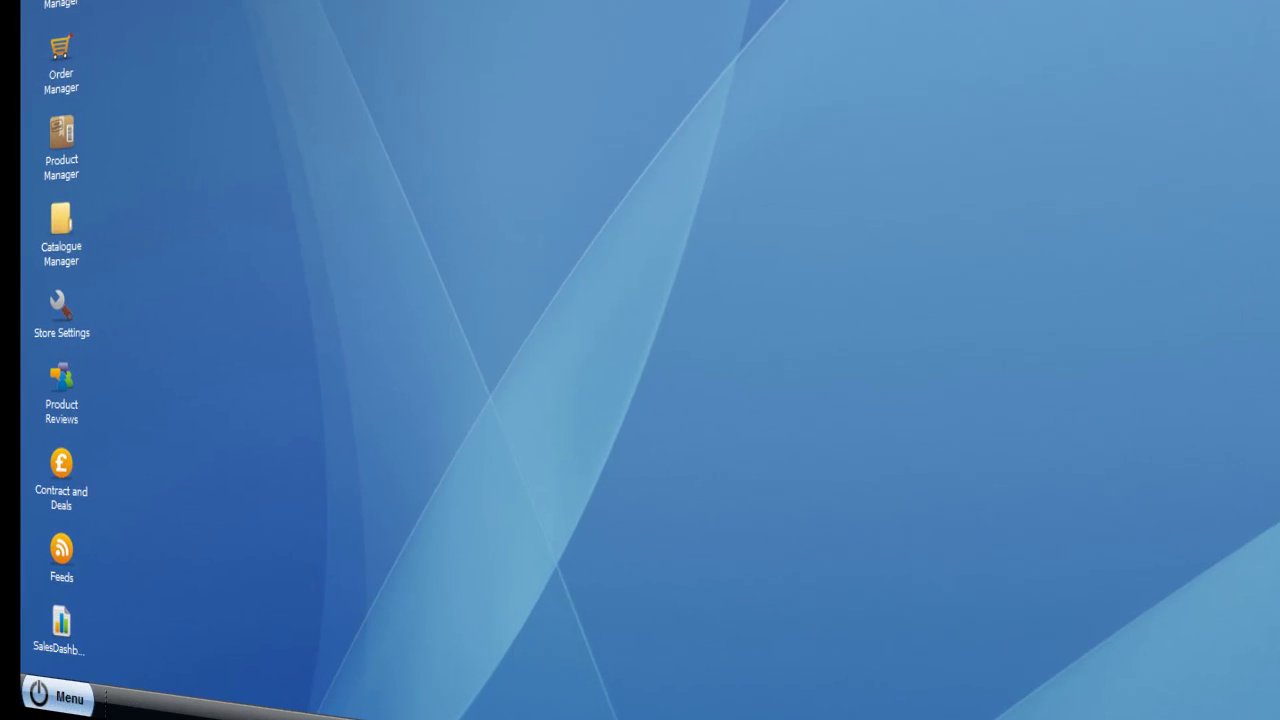
click(40, 680)
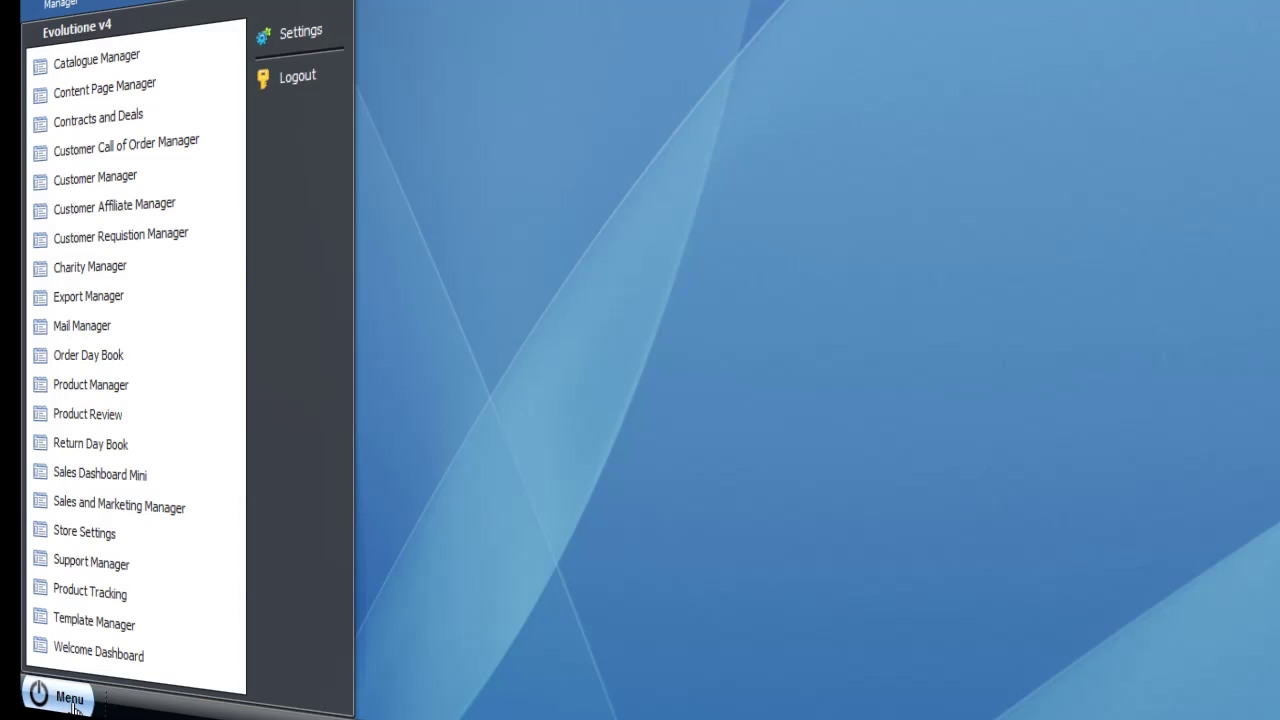
click(93, 624)
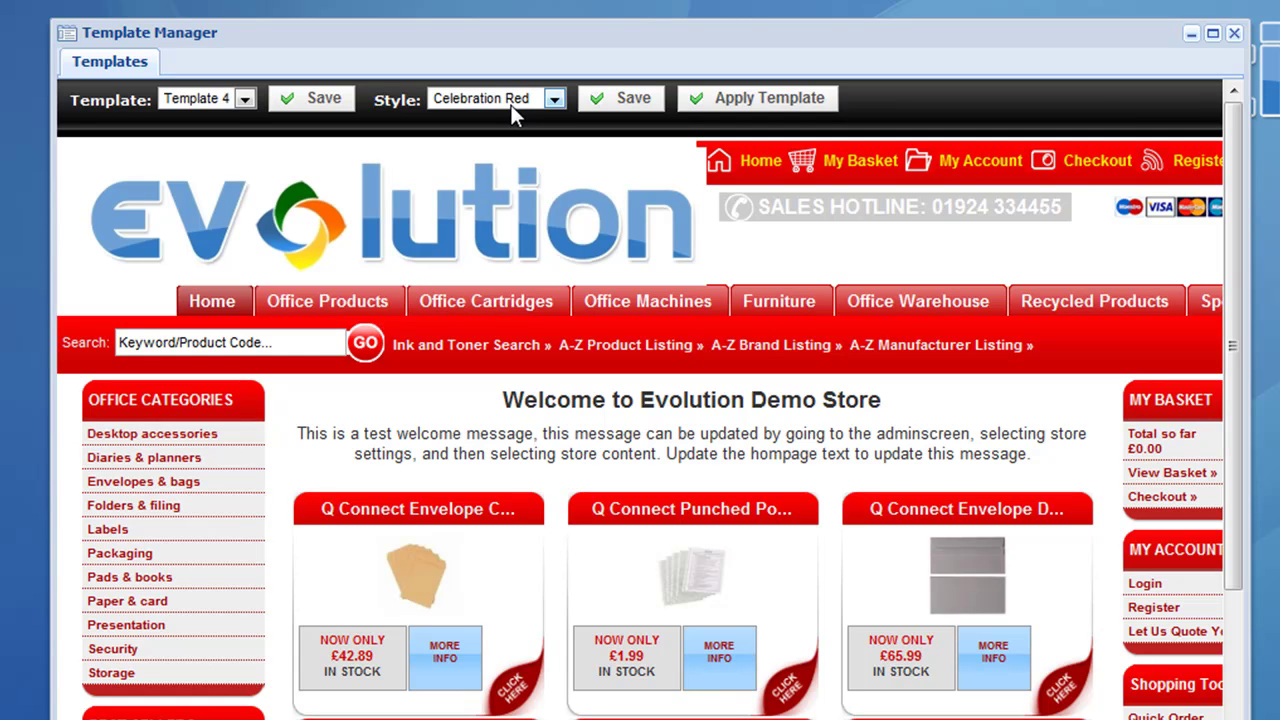
click(243, 98)
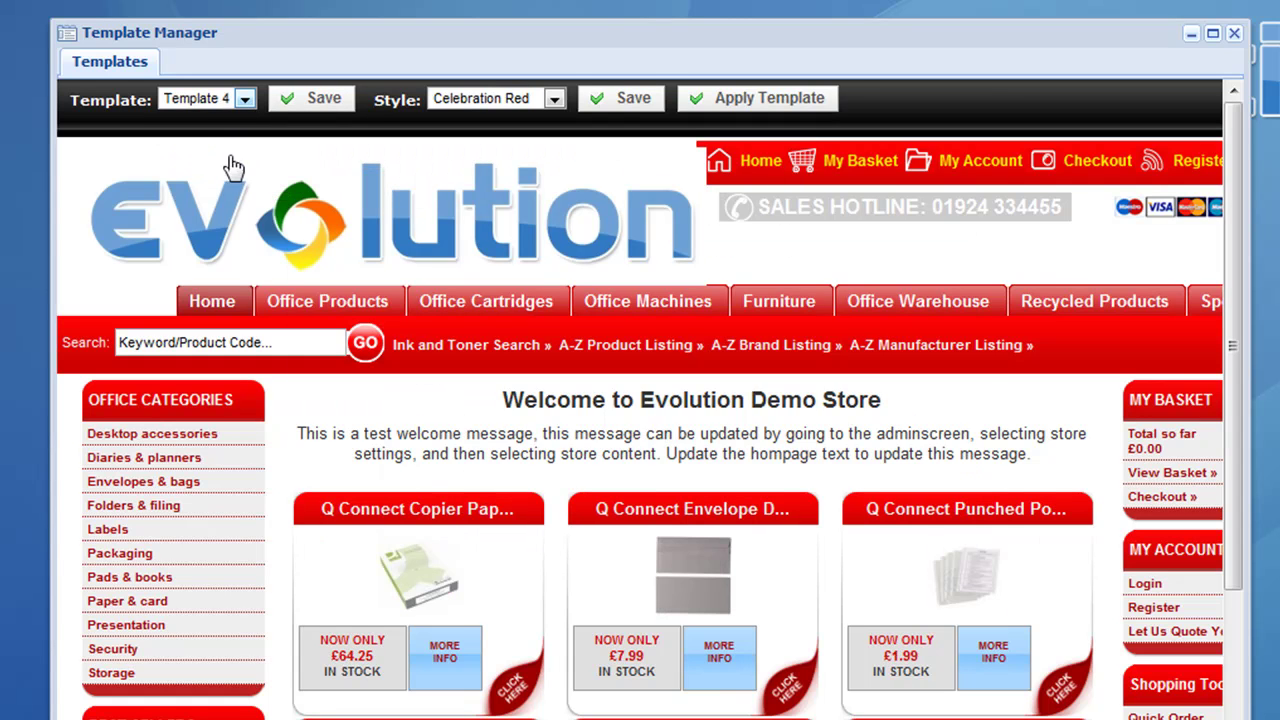
click(244, 98)
click(231, 156)
click(324, 100)
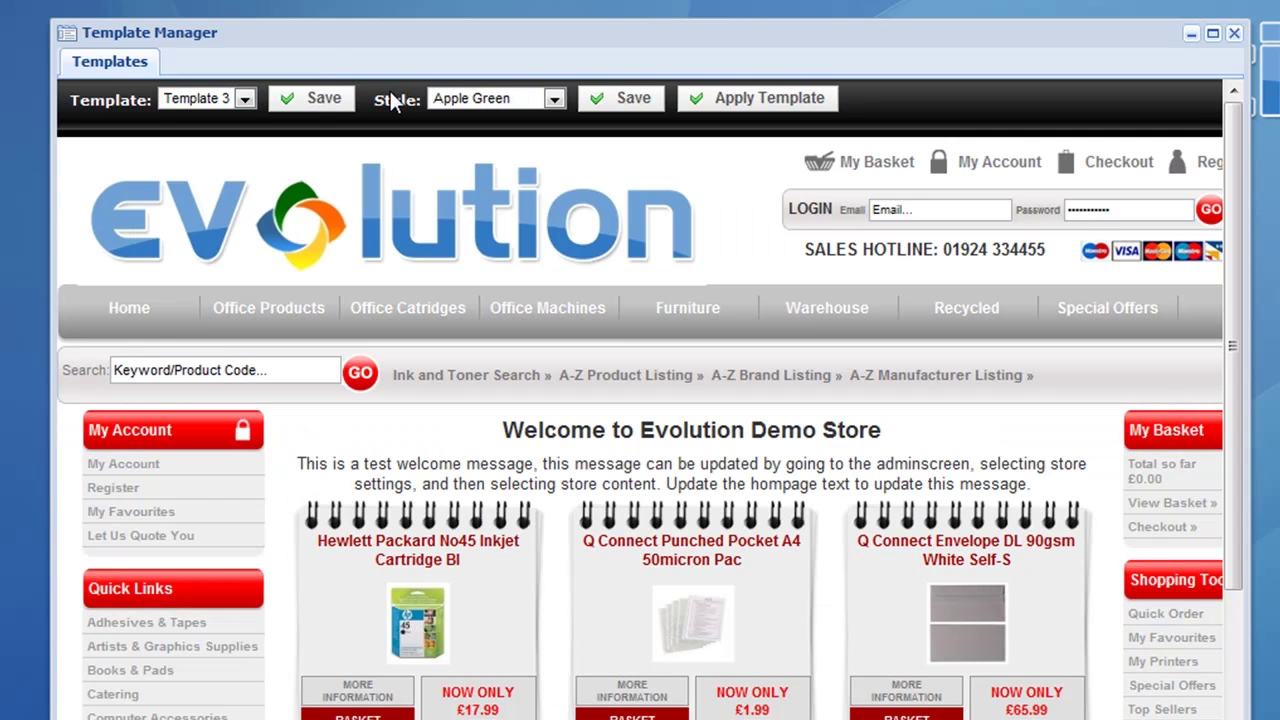
Save the Cobalt Blue style and apply the new template to the storefront.
click(483, 102)
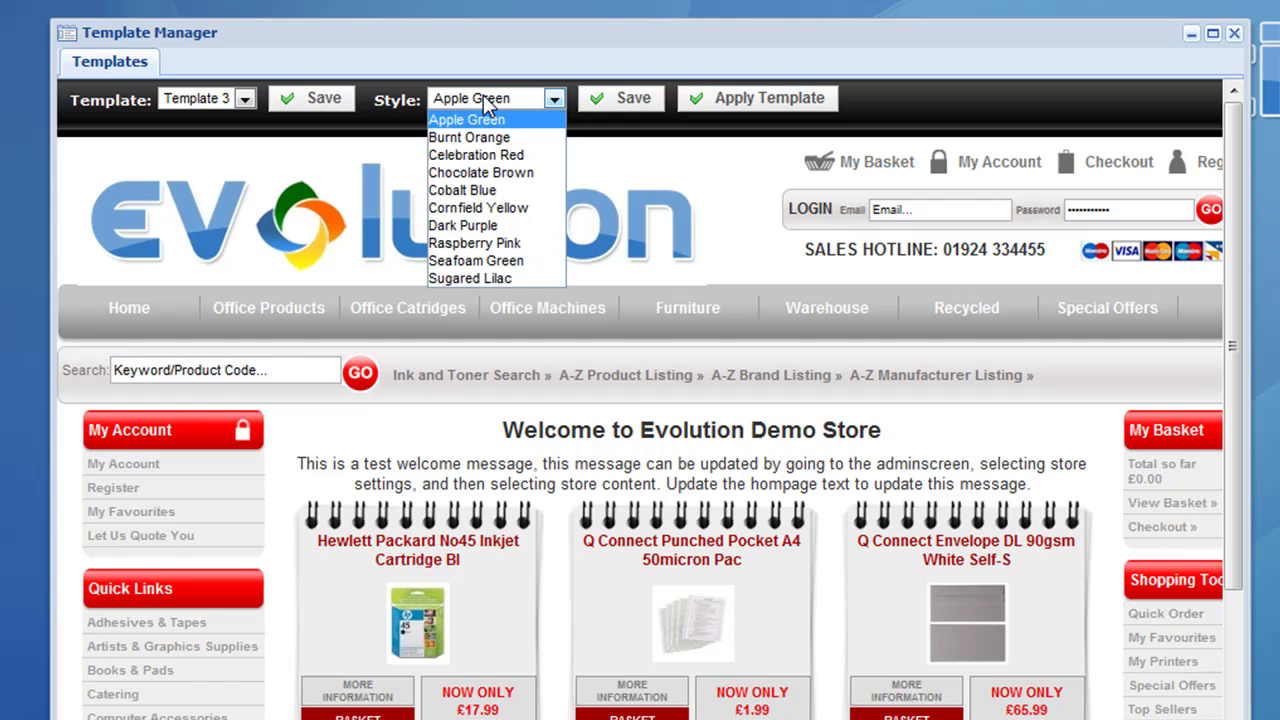
click(494, 189)
click(622, 104)
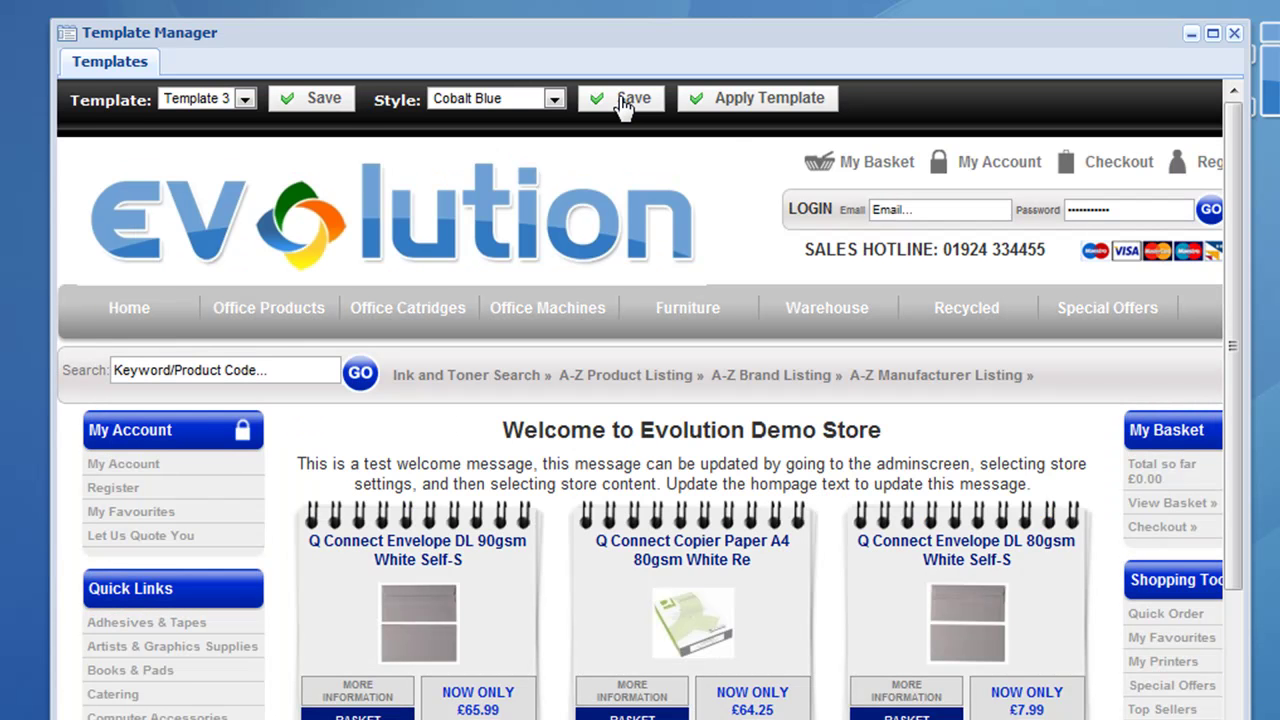
click(726, 98)
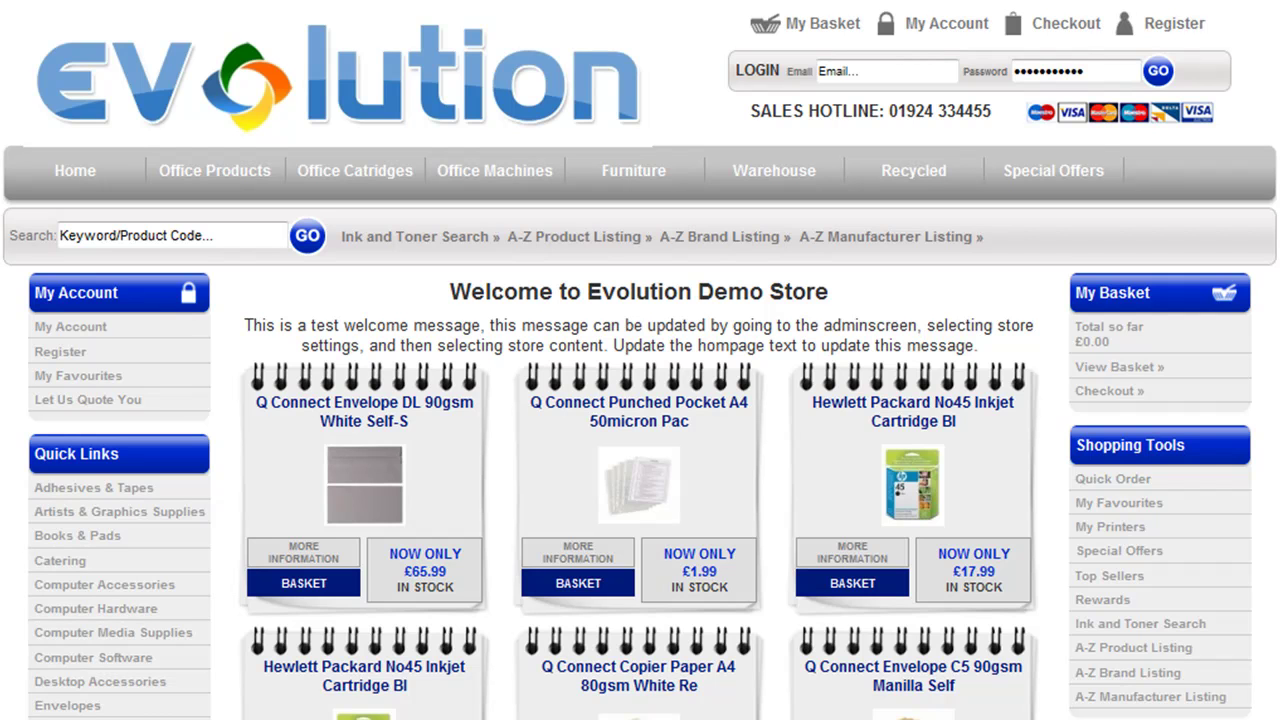
scroll(640, 400, down, 2)
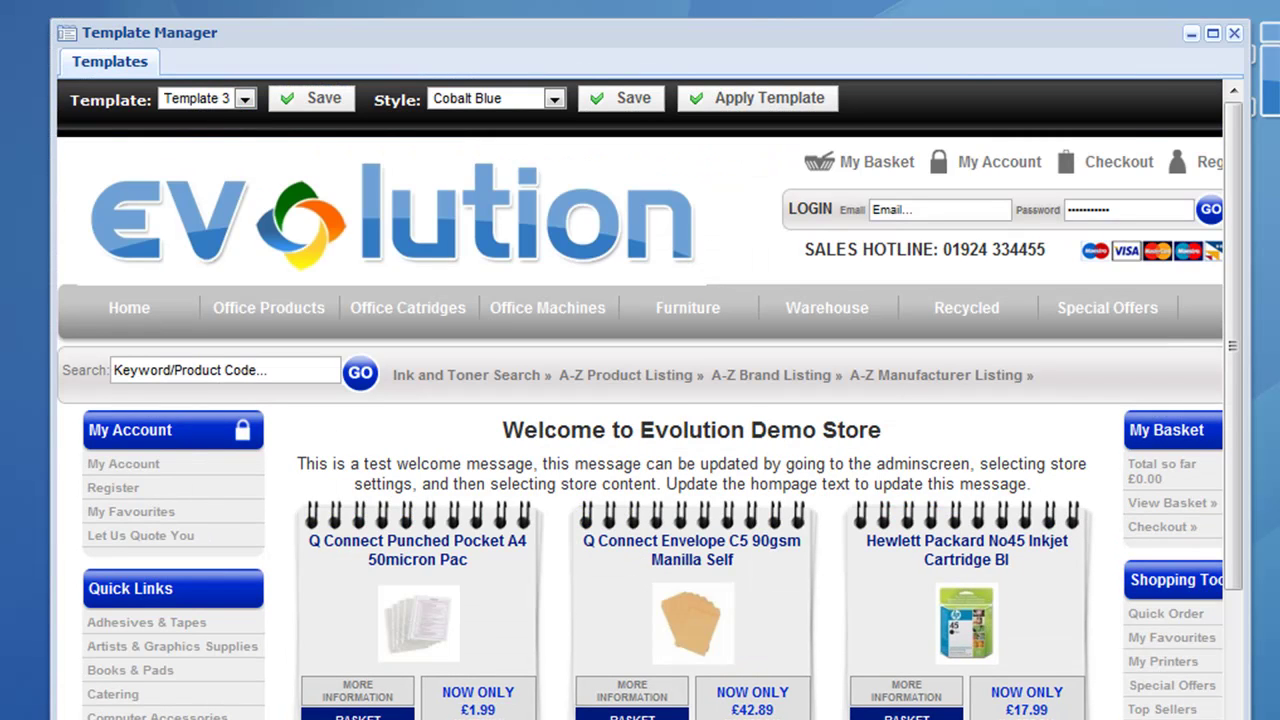
Close the Template Manager and view the Special Offer and Top Selling Products lists in Sales and Marketing Manager.
click(1234, 32)
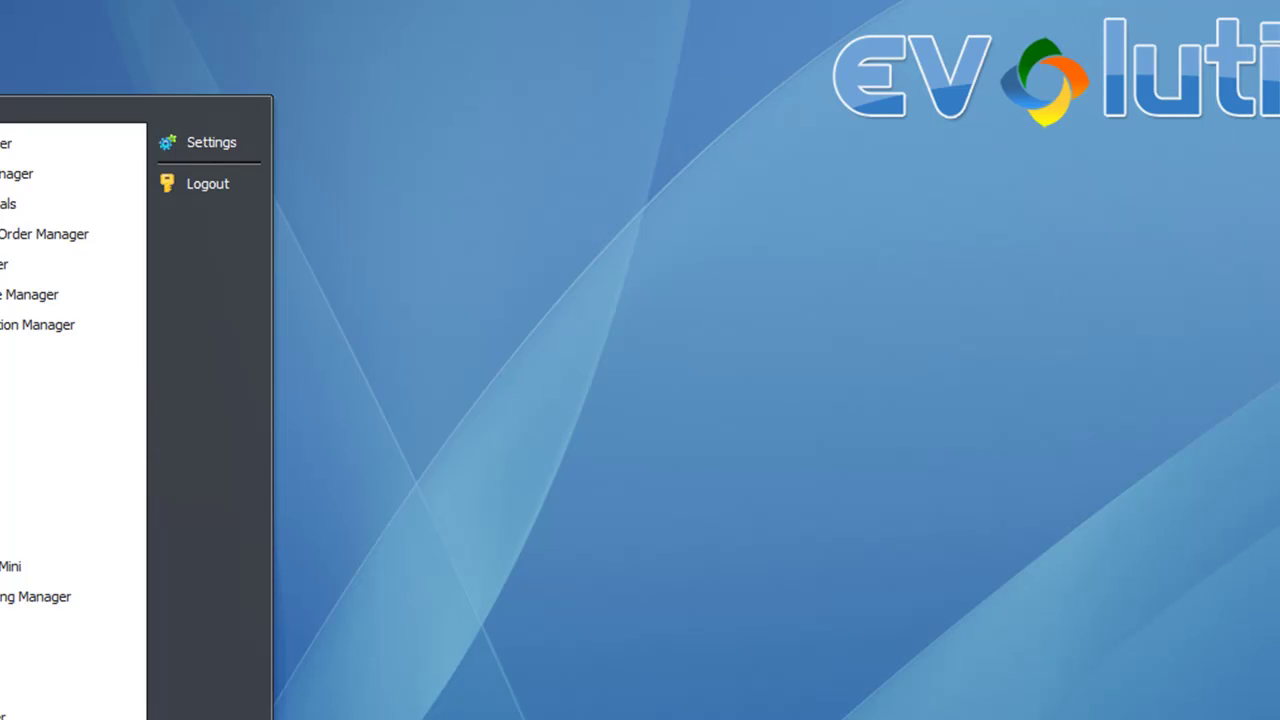
click(143, 545)
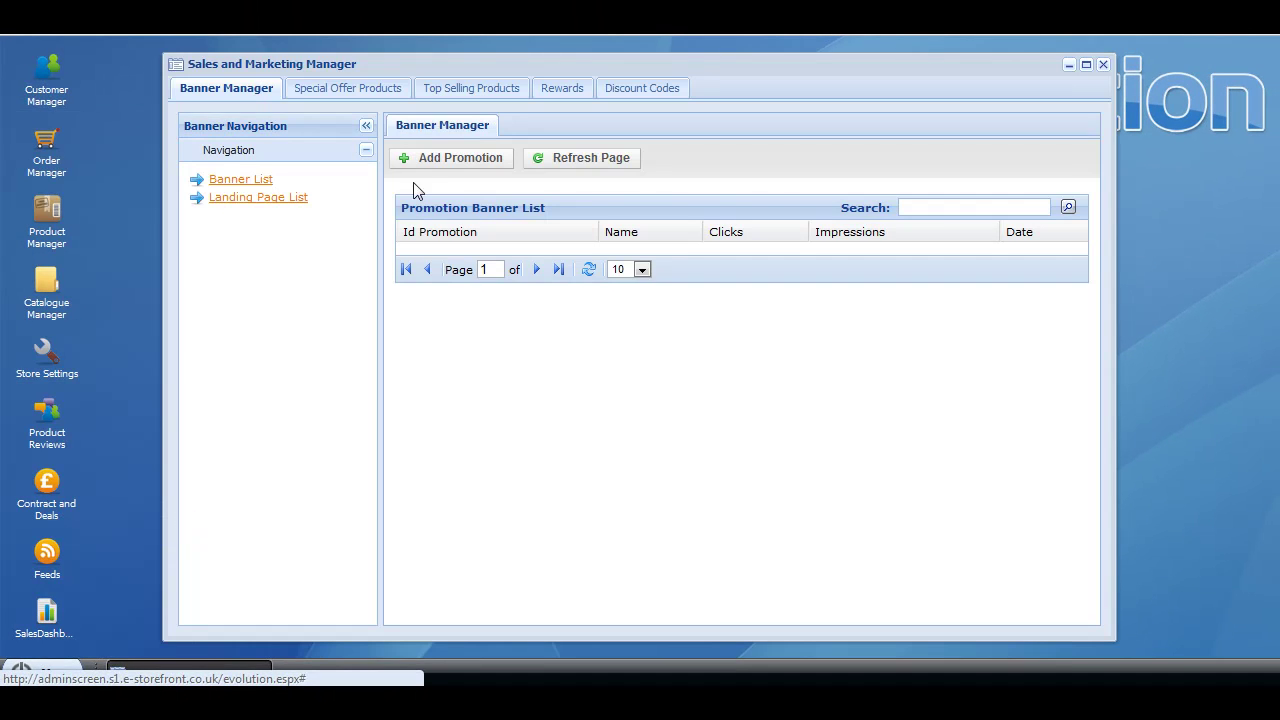
click(391, 88)
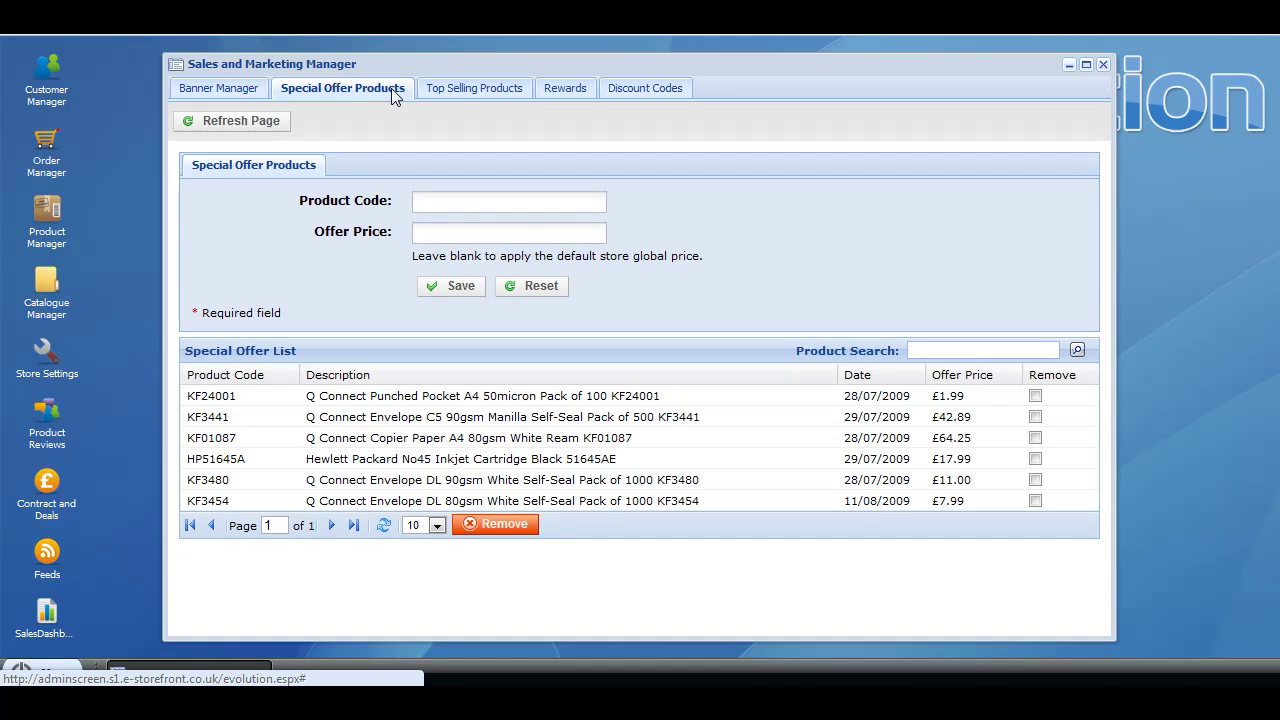
click(456, 88)
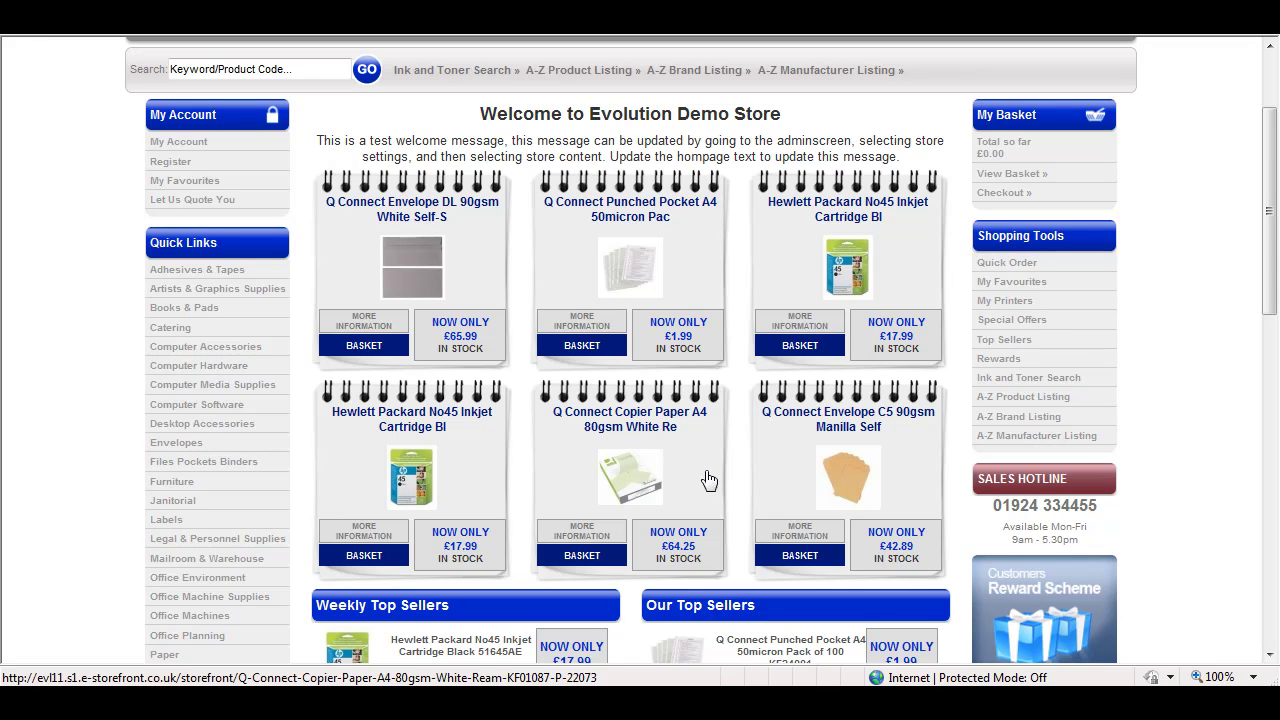
drag(1276, 147, 1276, 184)
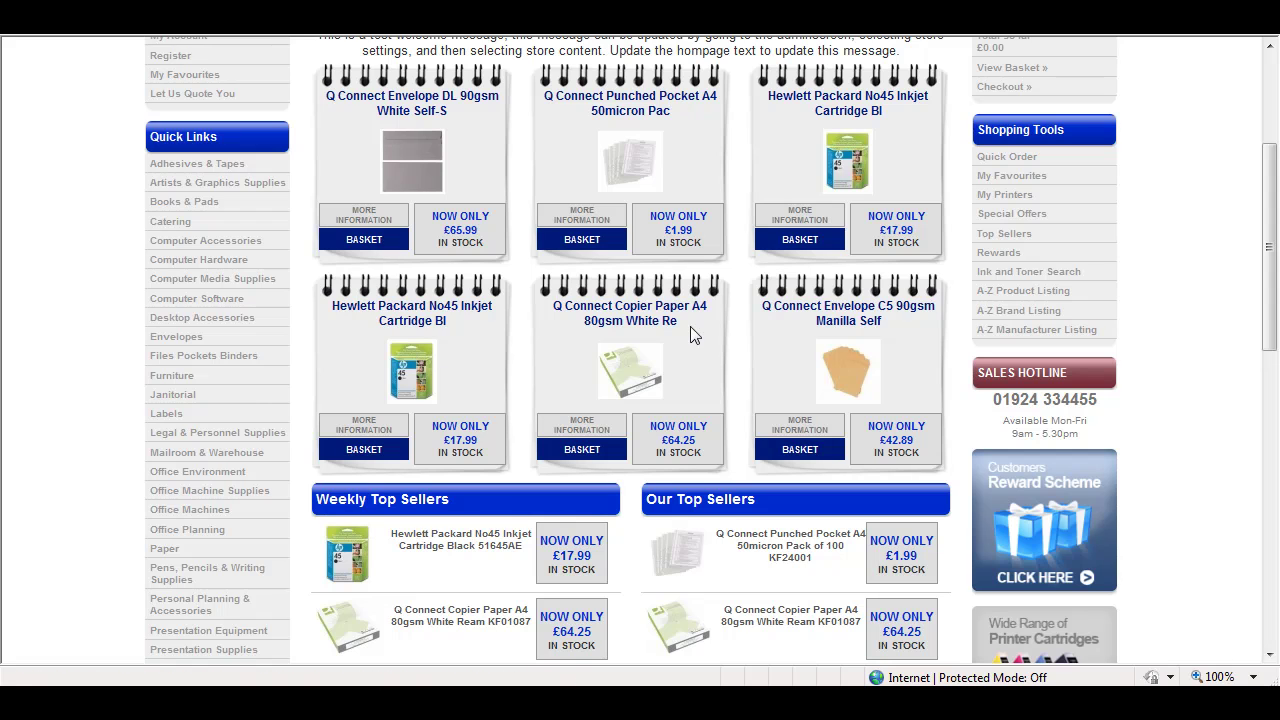
drag(1276, 190, 1276, 298)
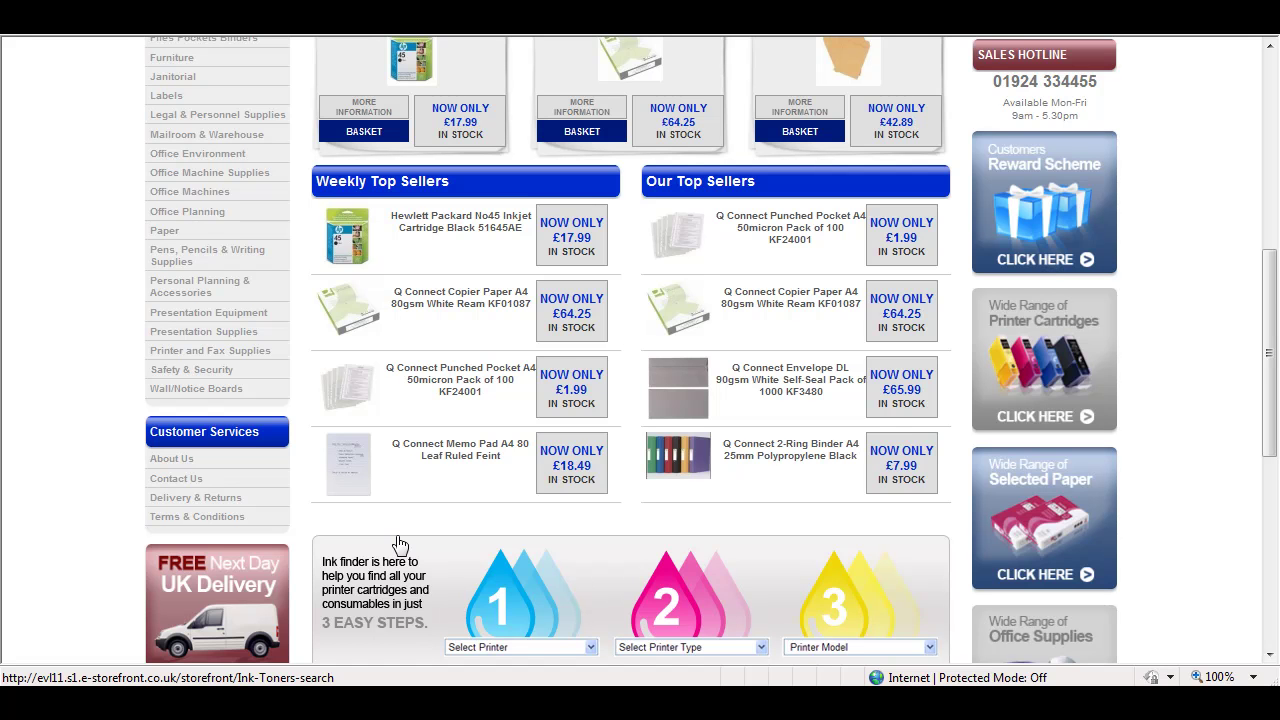
scroll(398, 543, up, 5)
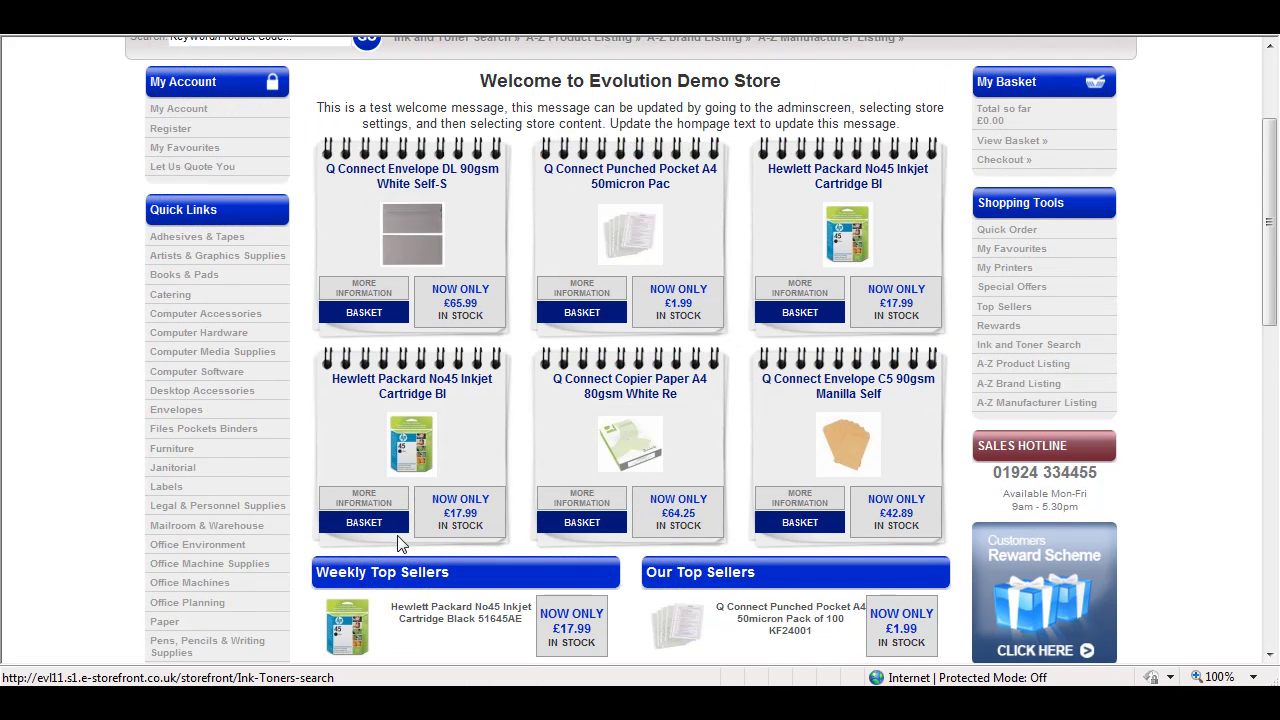
scroll(398, 543, up, 3)
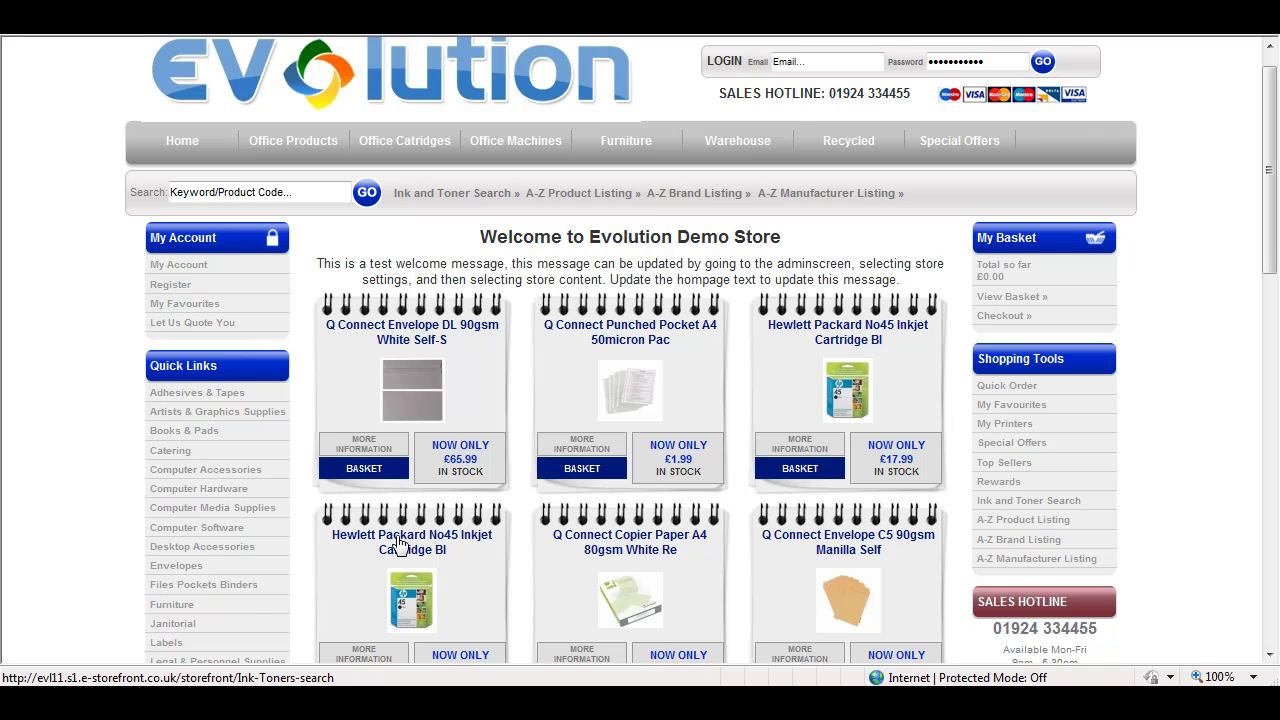
scroll(398, 543, up, 1)
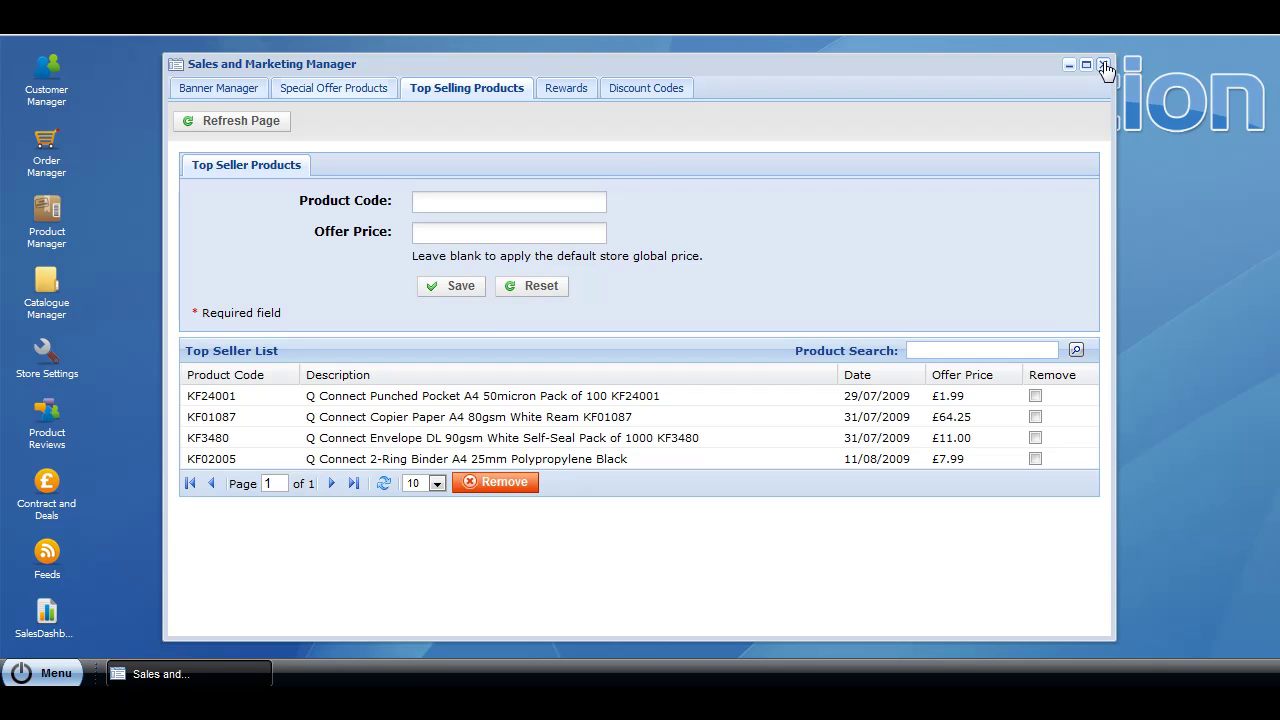
Close and reopen the Sales and Marketing Manager on its empty Banner Manager list.
click(1103, 64)
click(32, 675)
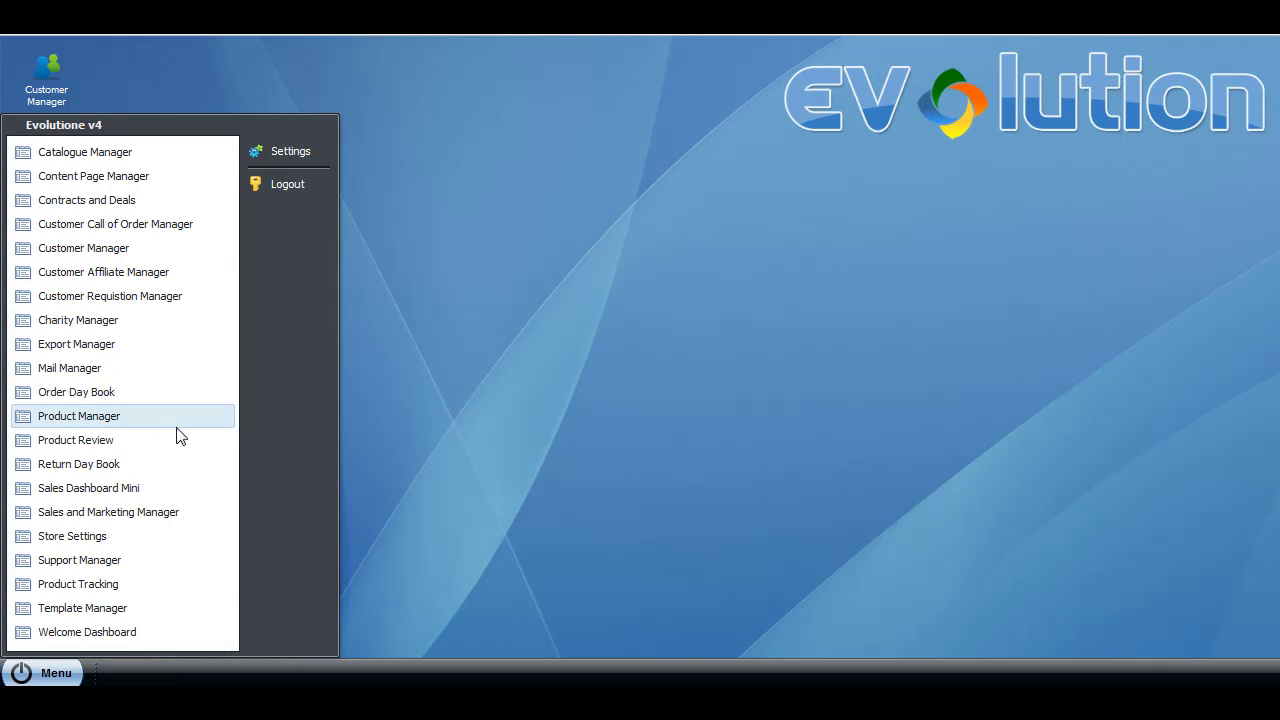
click(146, 512)
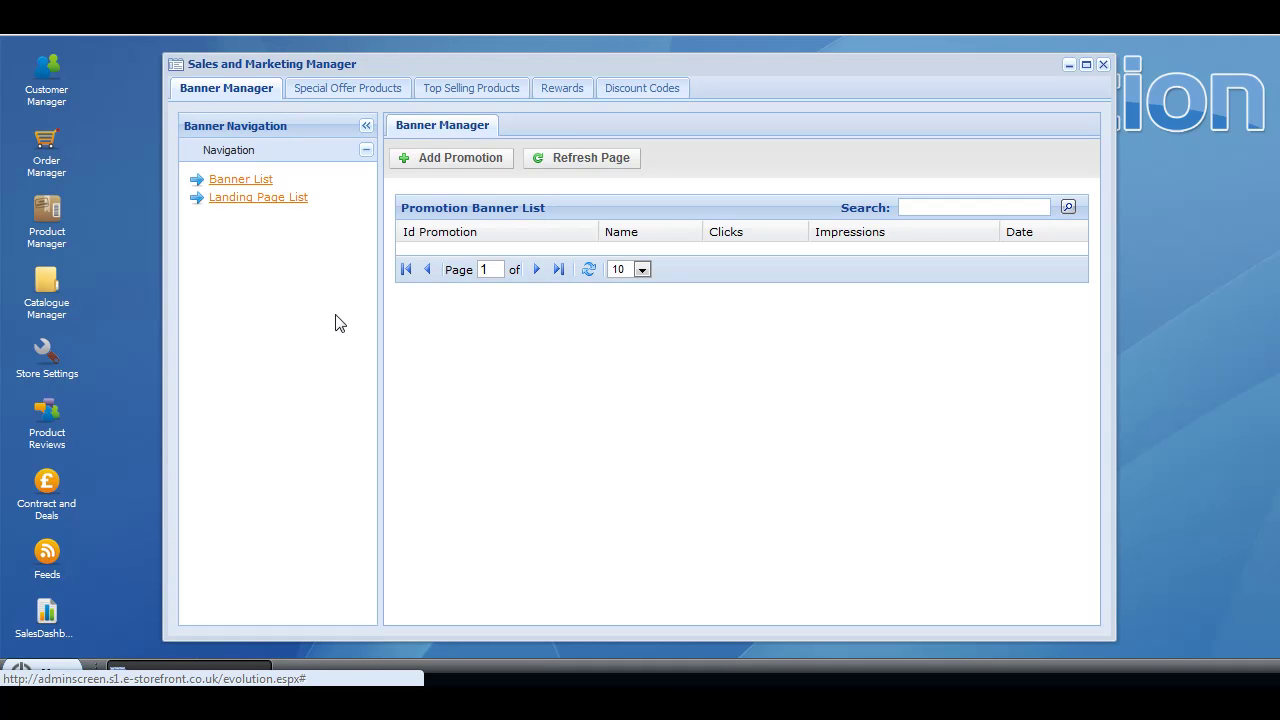
click(253, 182)
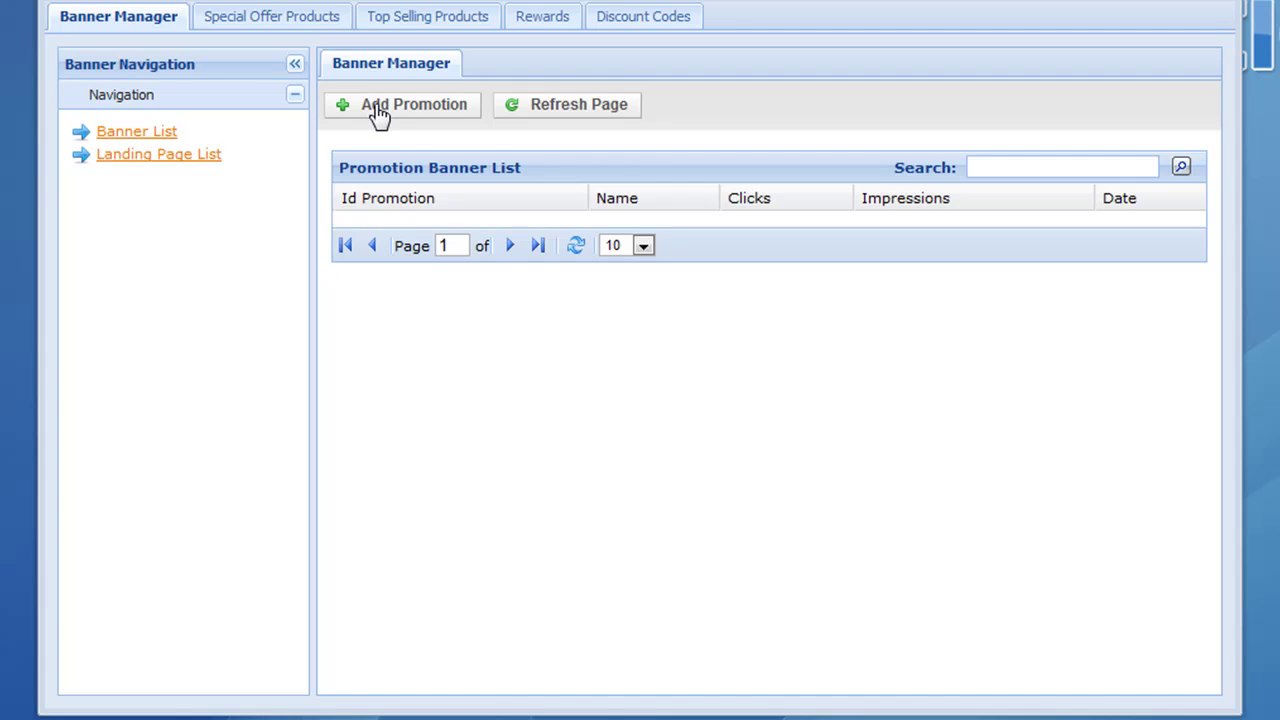
Add and save a promotion named 'Test Promo', then scroll its banner position guide.
click(376, 108)
click(714, 208)
text(Test Promo)
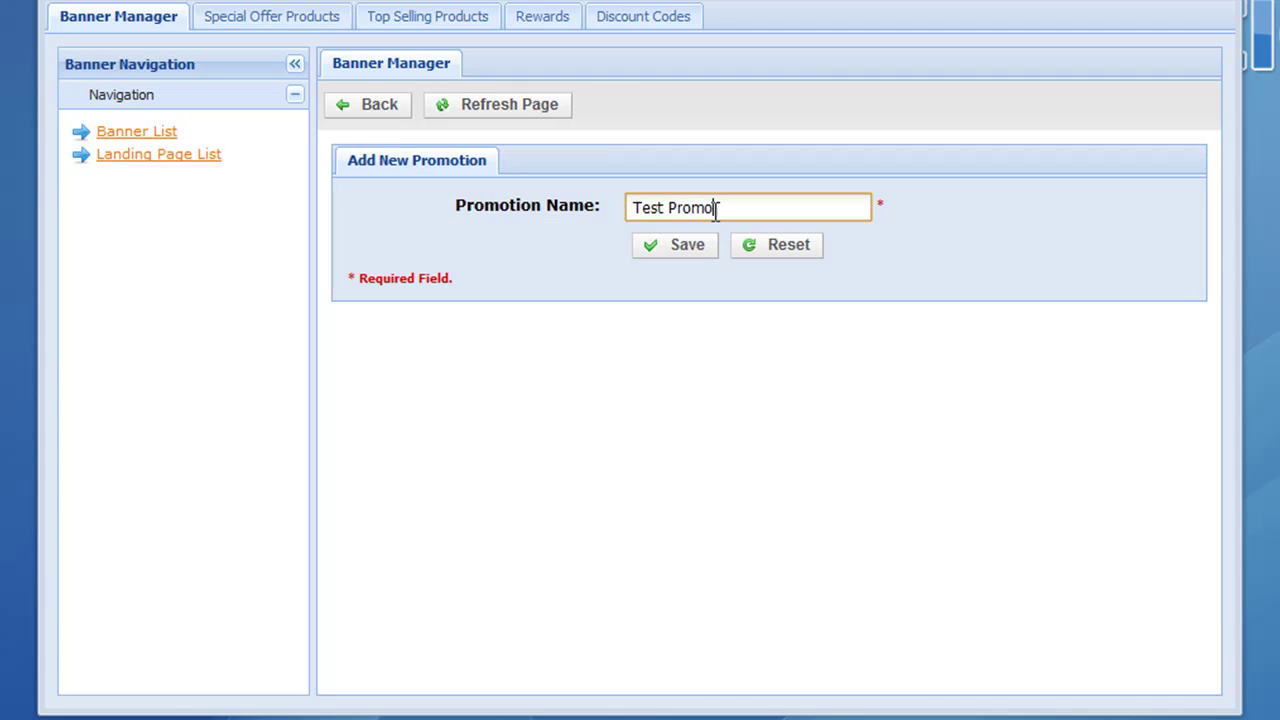
click(694, 246)
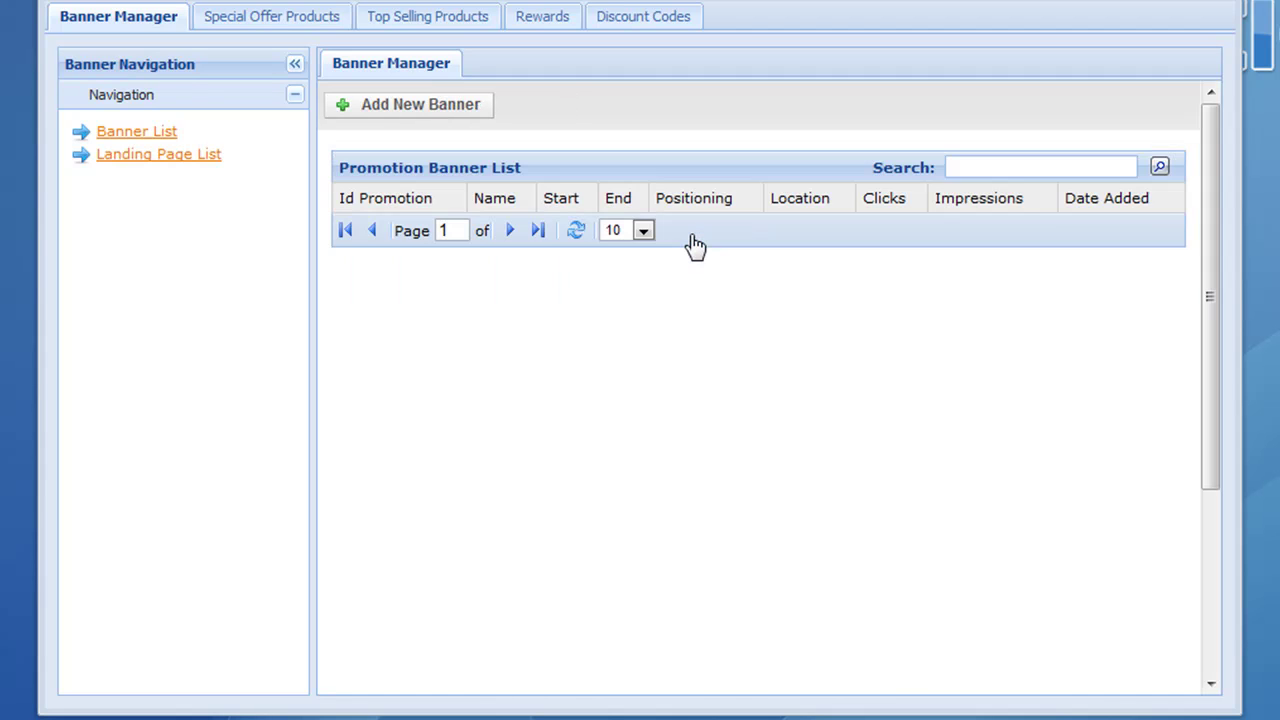
drag(1208, 207, 1208, 263)
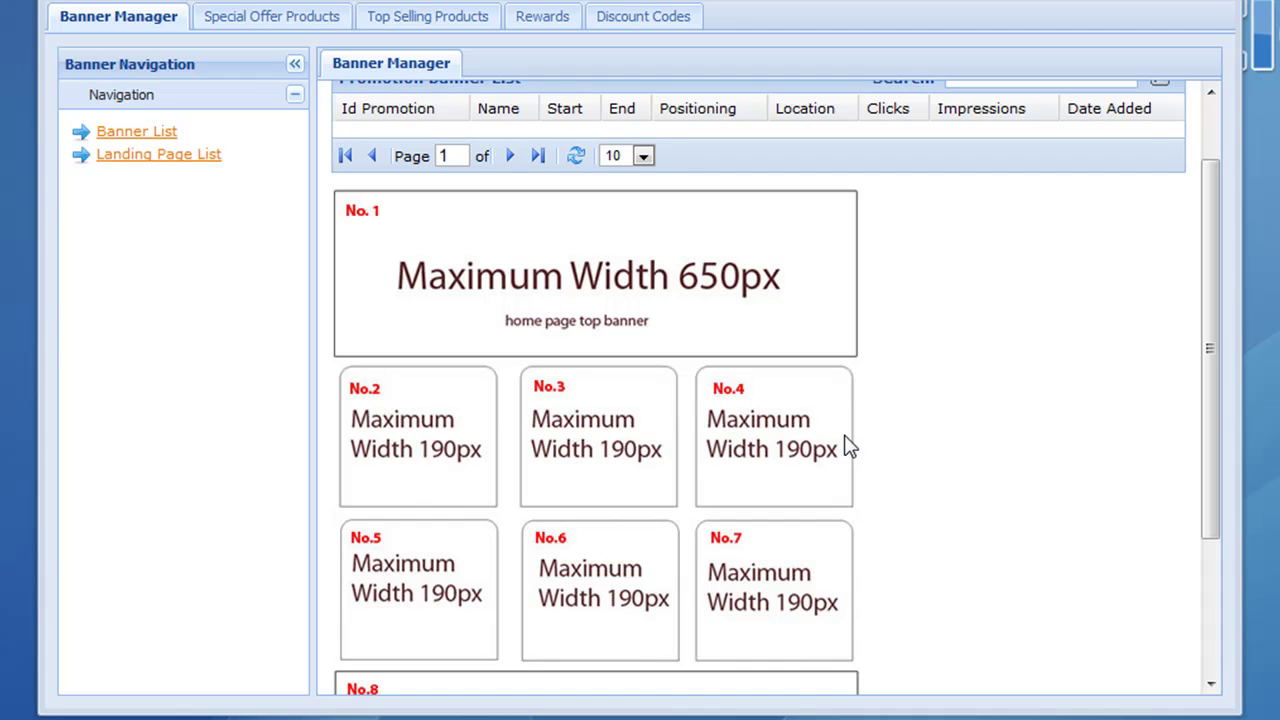
scroll(1208, 397, down, 2)
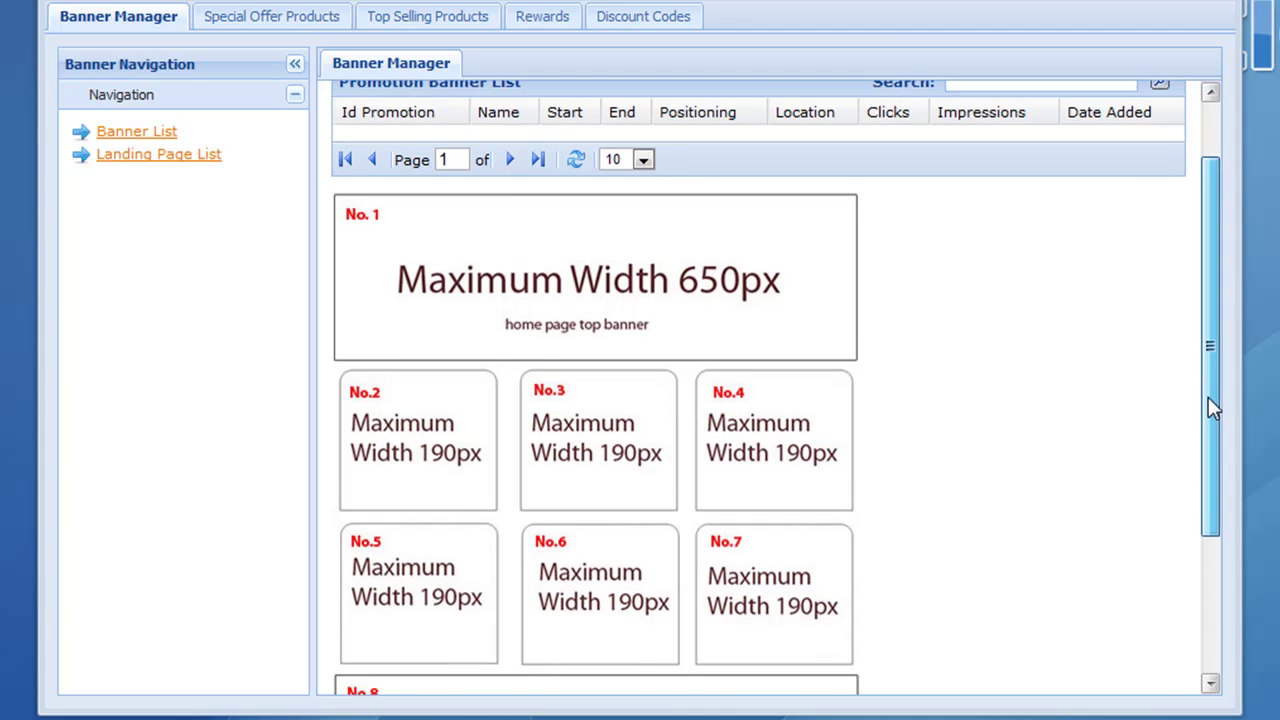
scroll(1214, 355, up, 4)
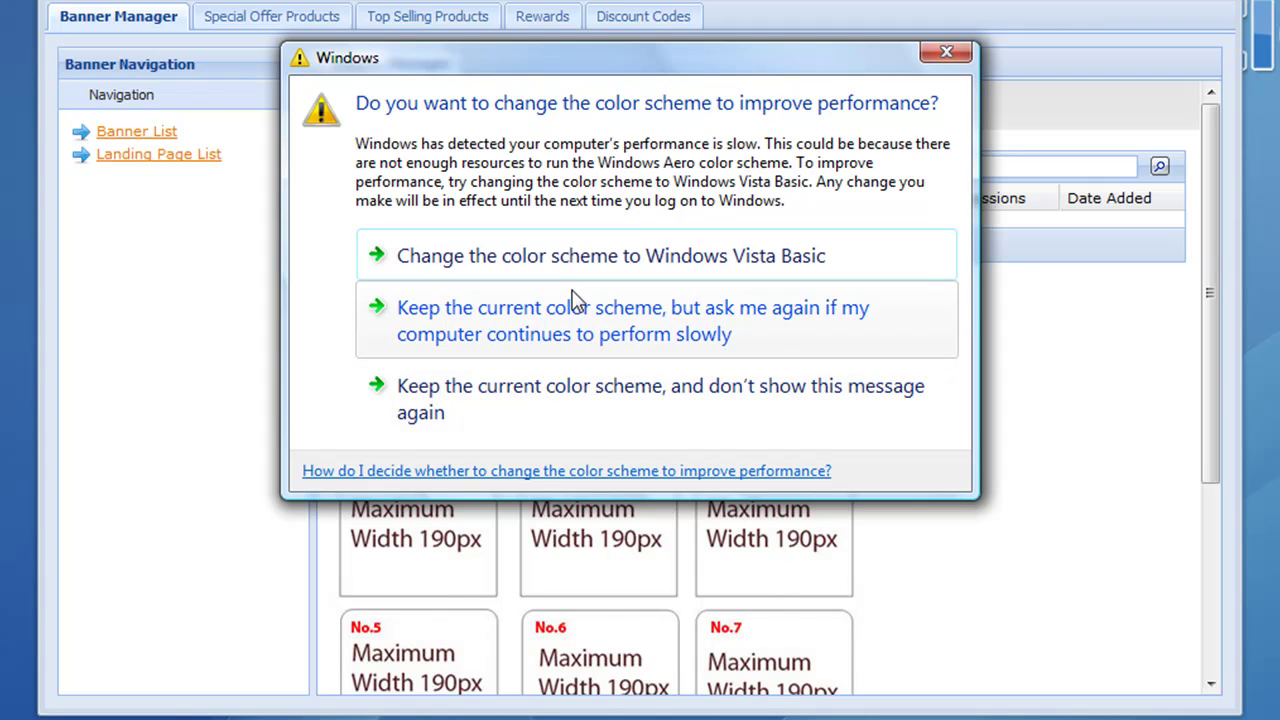
click(946, 54)
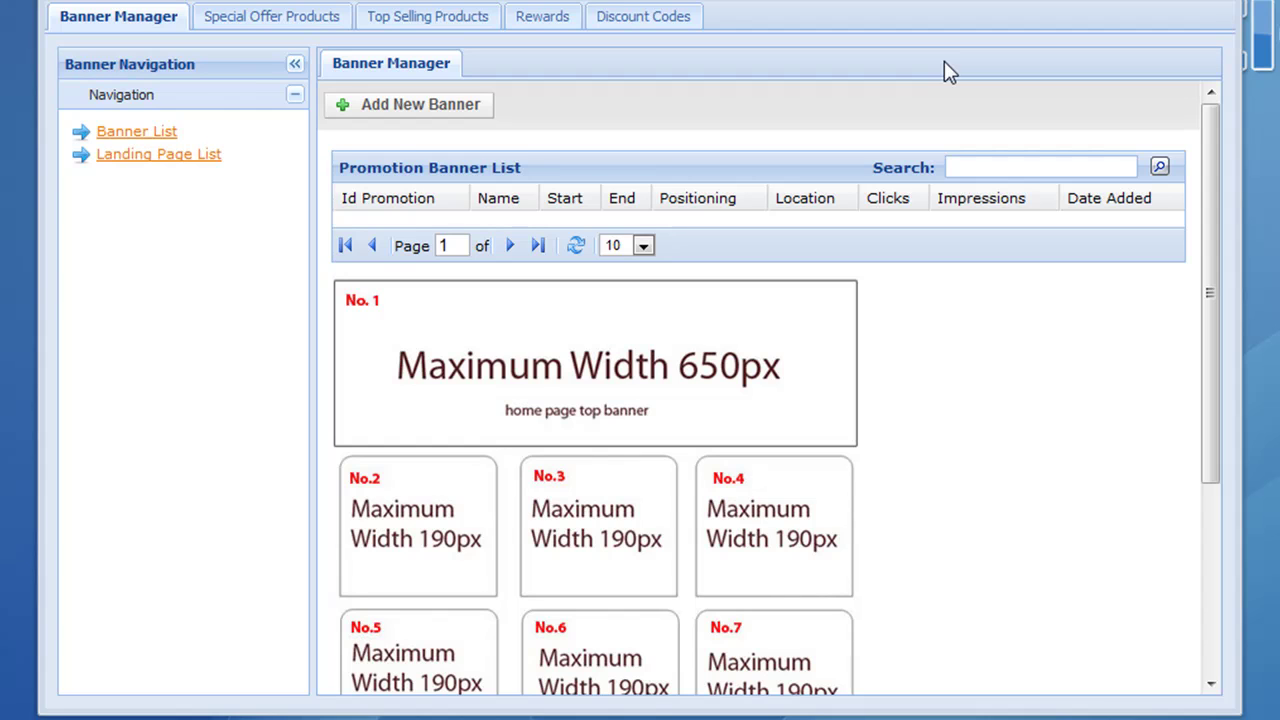
Add a banner named 'Test Banner 1' at Banner Location 1 and save it.
click(458, 110)
click(655, 208)
text(Test Banner 1)
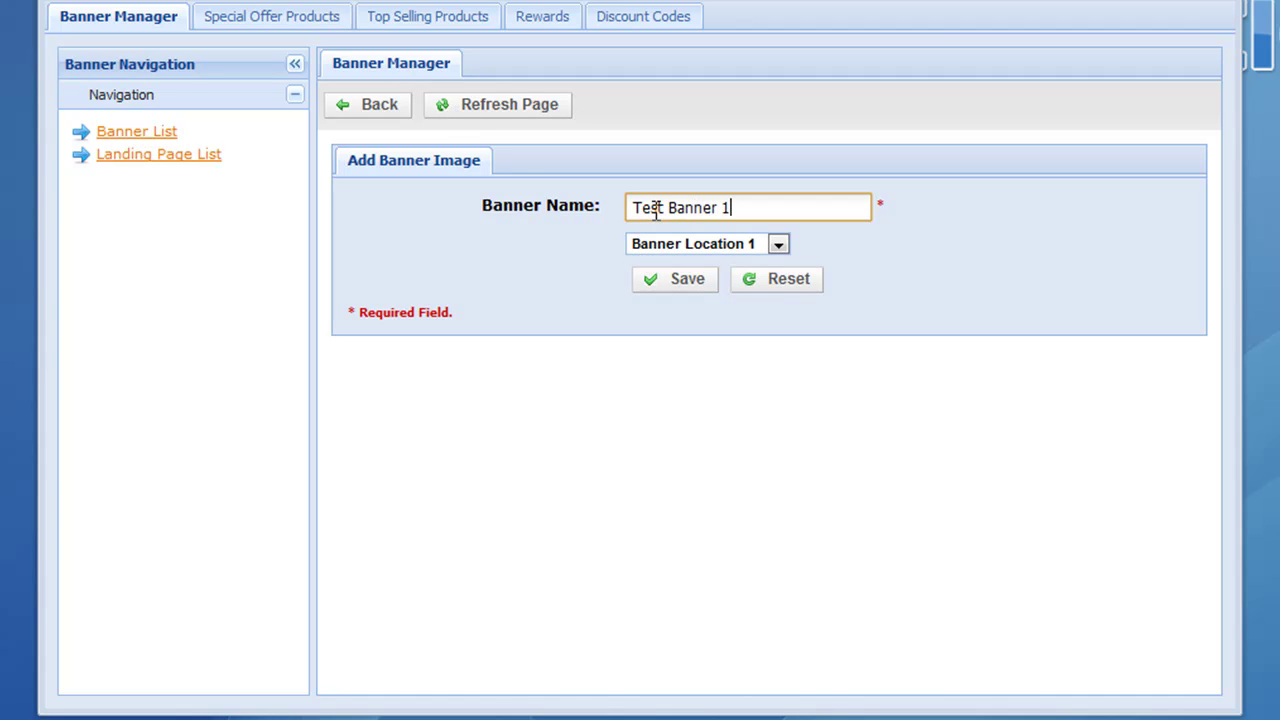
click(760, 245)
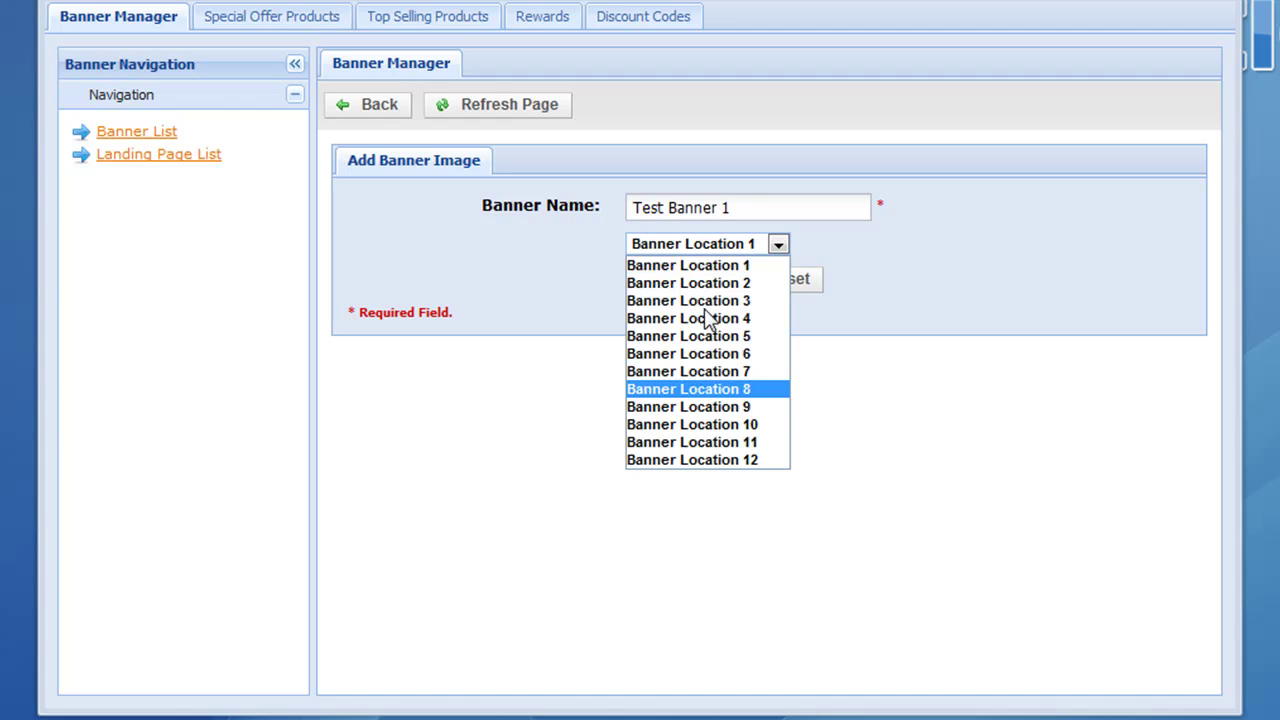
click(665, 268)
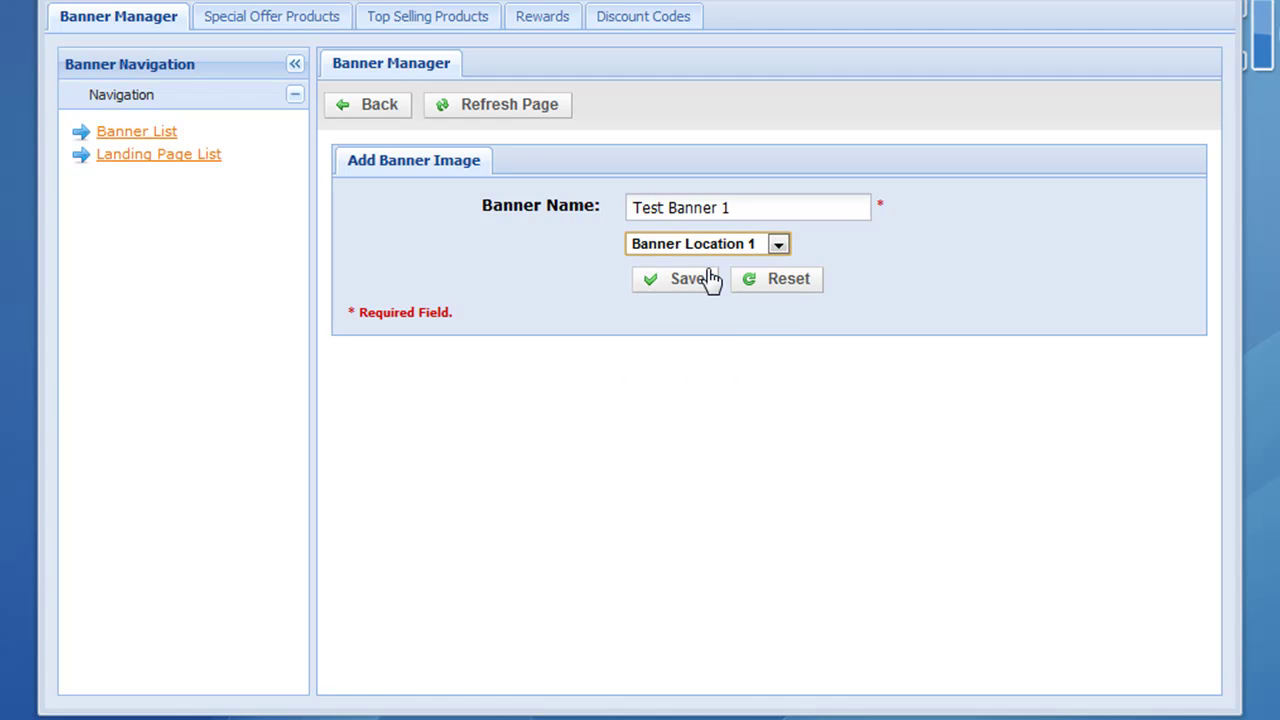
click(670, 280)
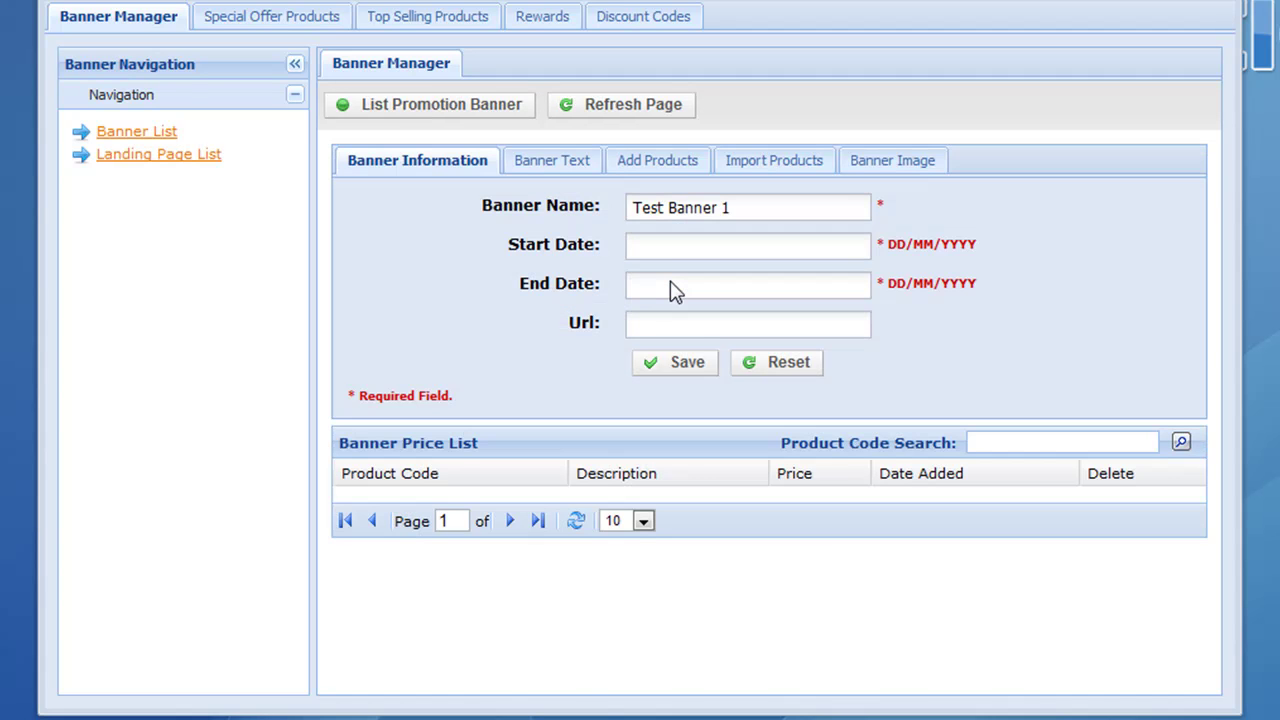
Enter start date 01/07/2008 and end date 01/01/2010 for Test Banner 1 and save.
click(666, 248)
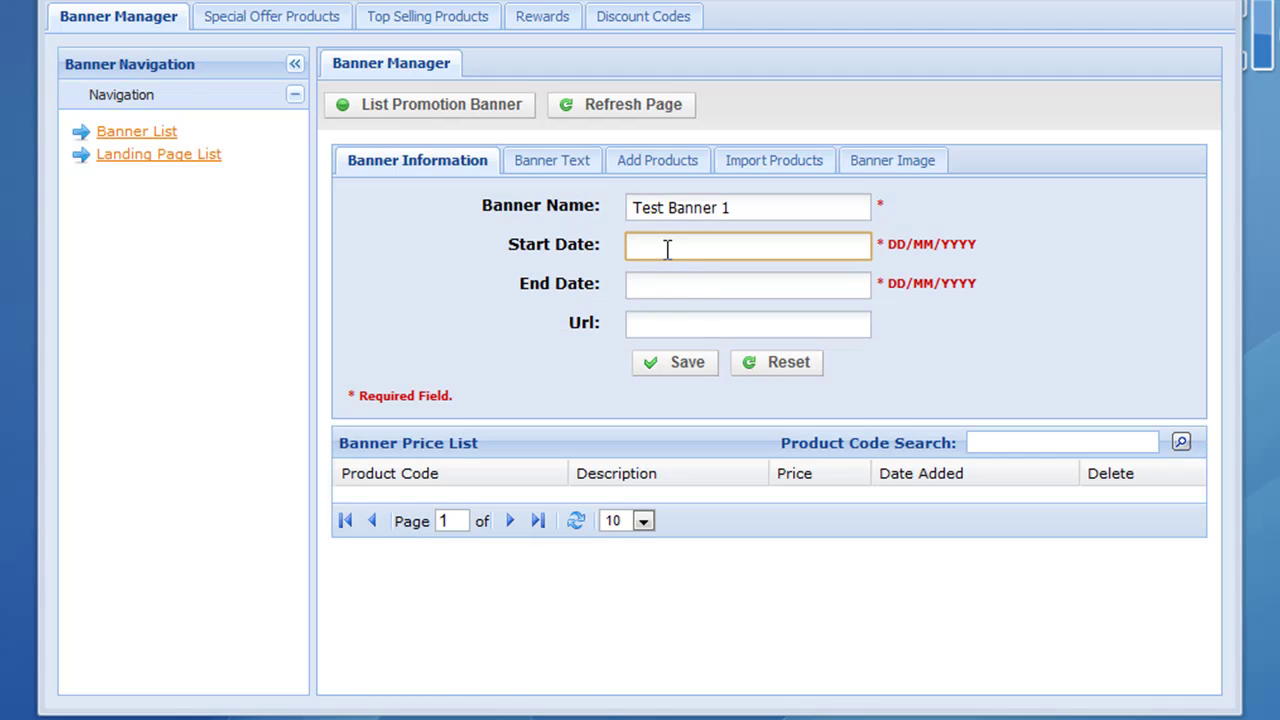
text(01/0)
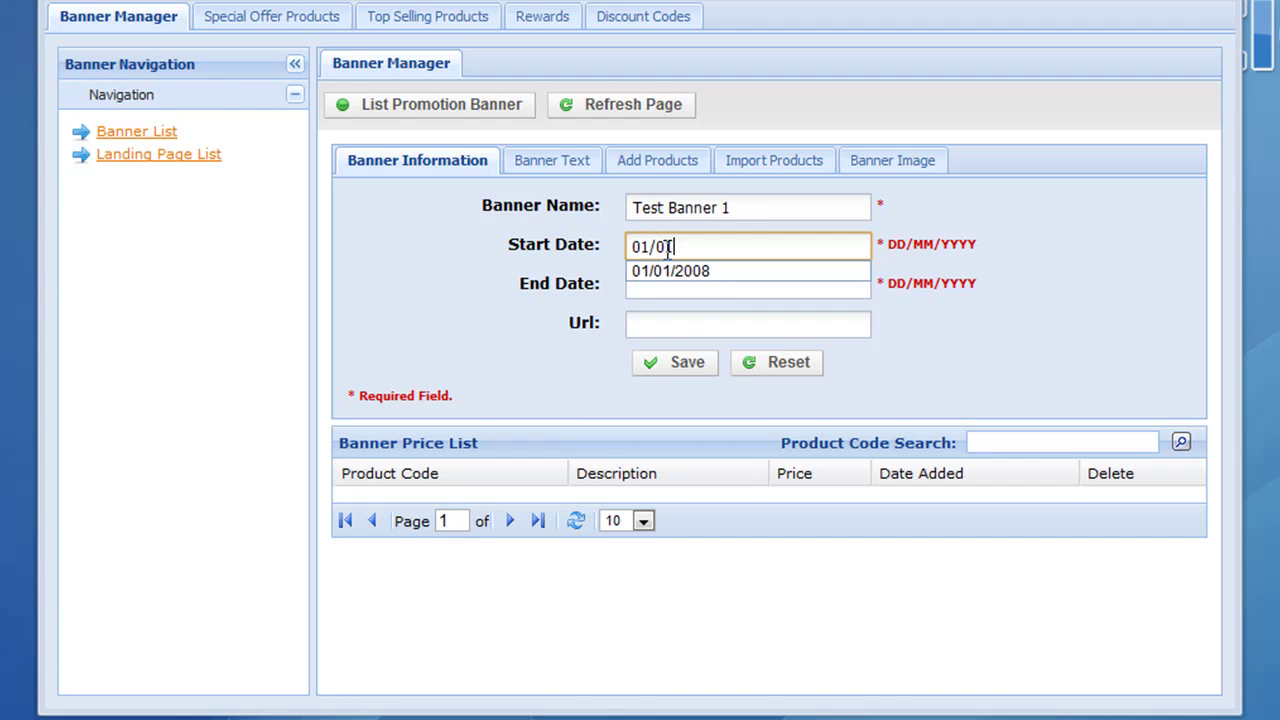
text(7/2008)
click(697, 287)
text(01/)
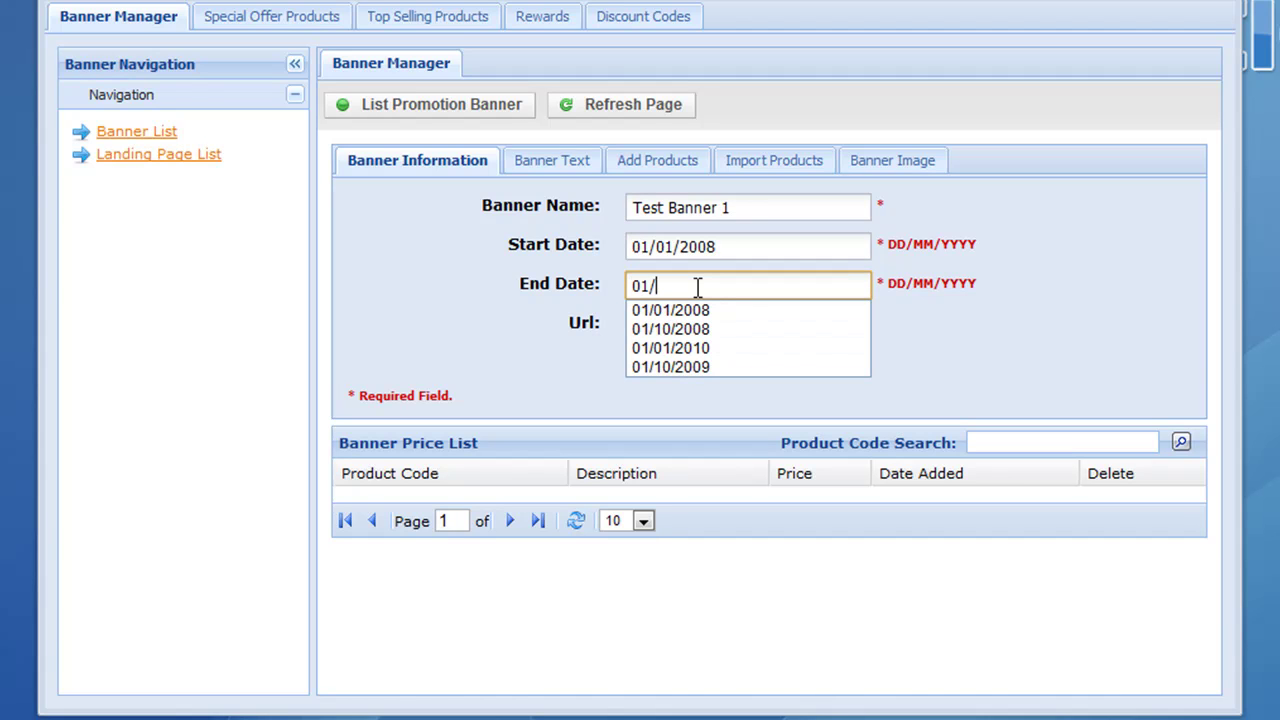
text(01)
text(/2010)
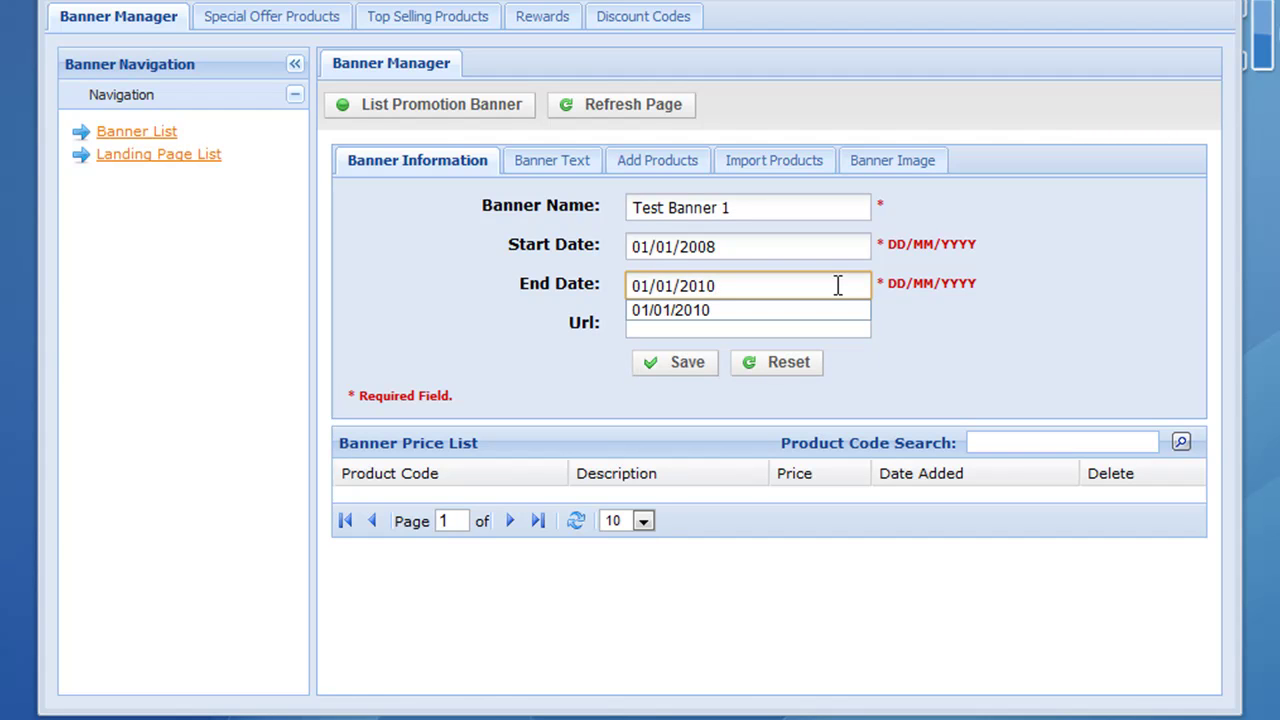
drag(934, 284, 940, 320)
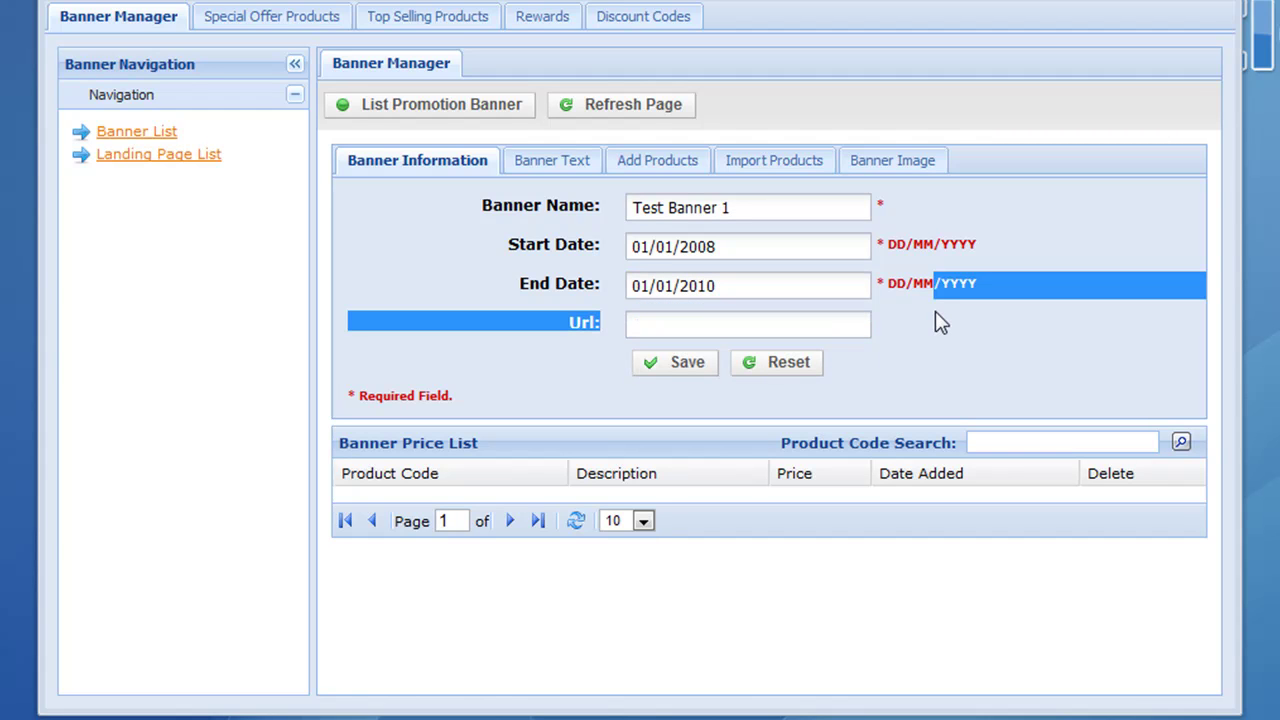
click(940, 357)
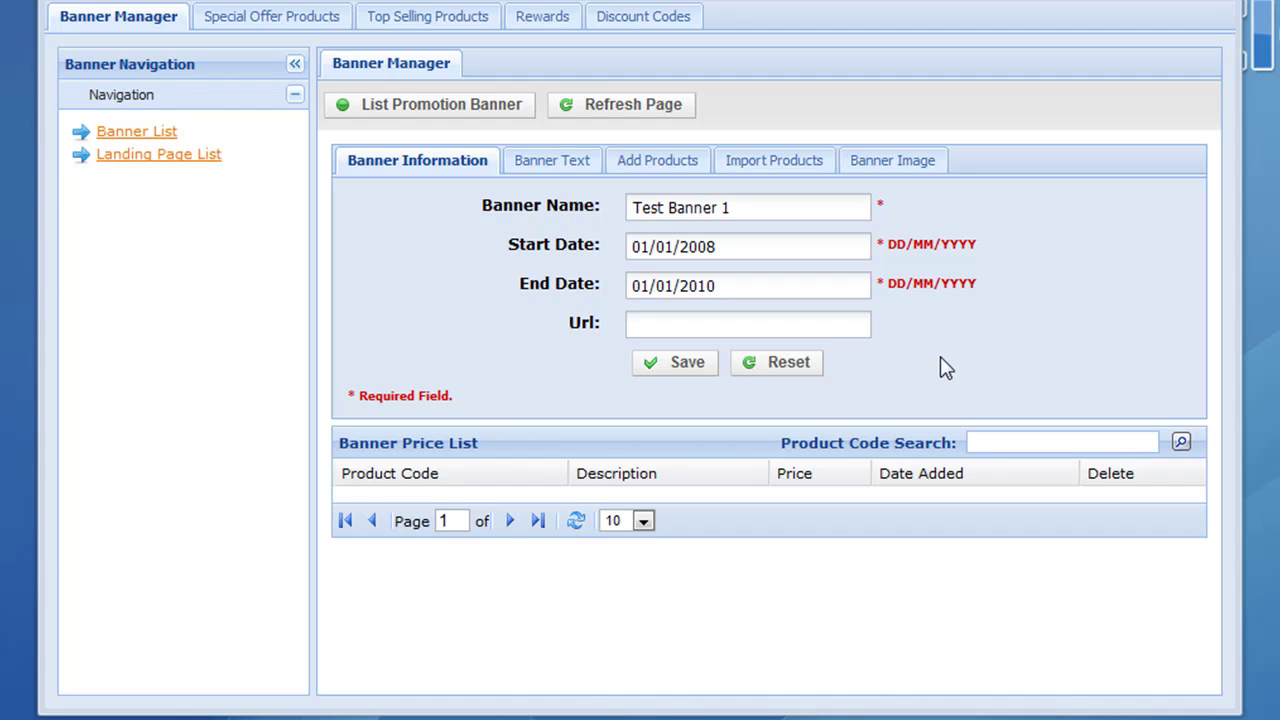
click(778, 321)
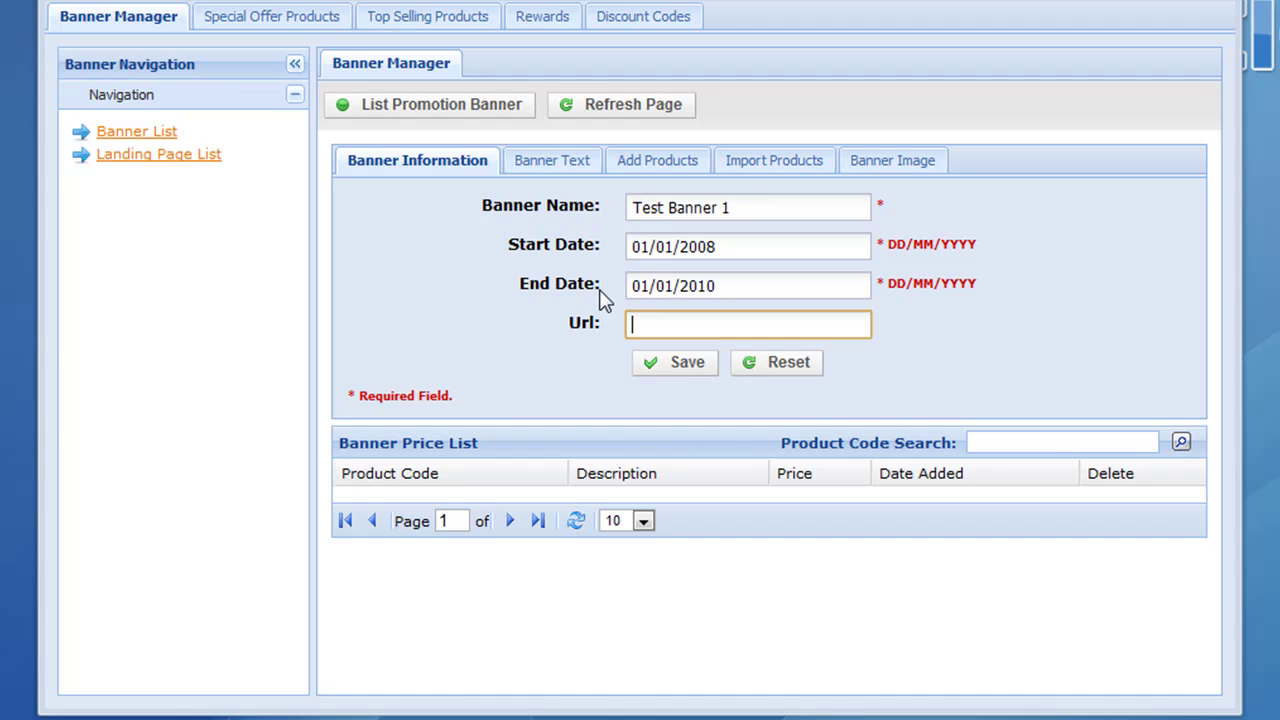
click(686, 364)
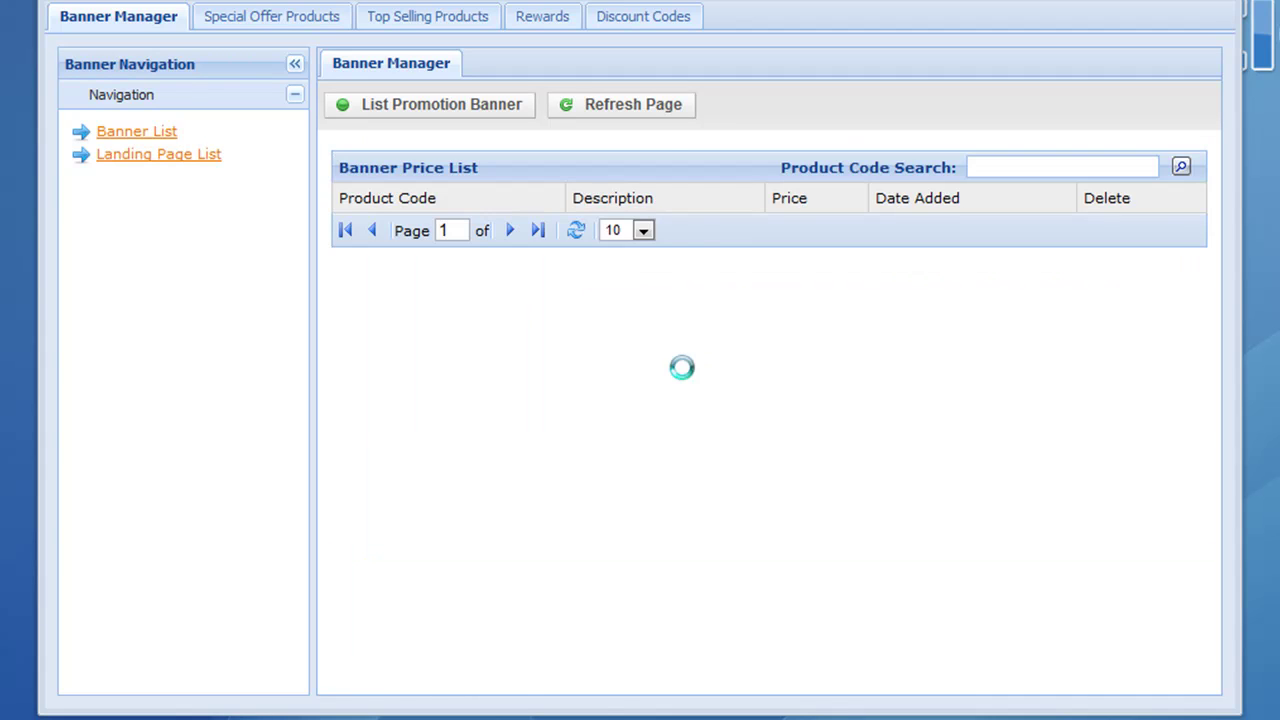
Set Test Banner 1's banner text to 'This is a test banner page' and save.
click(566, 162)
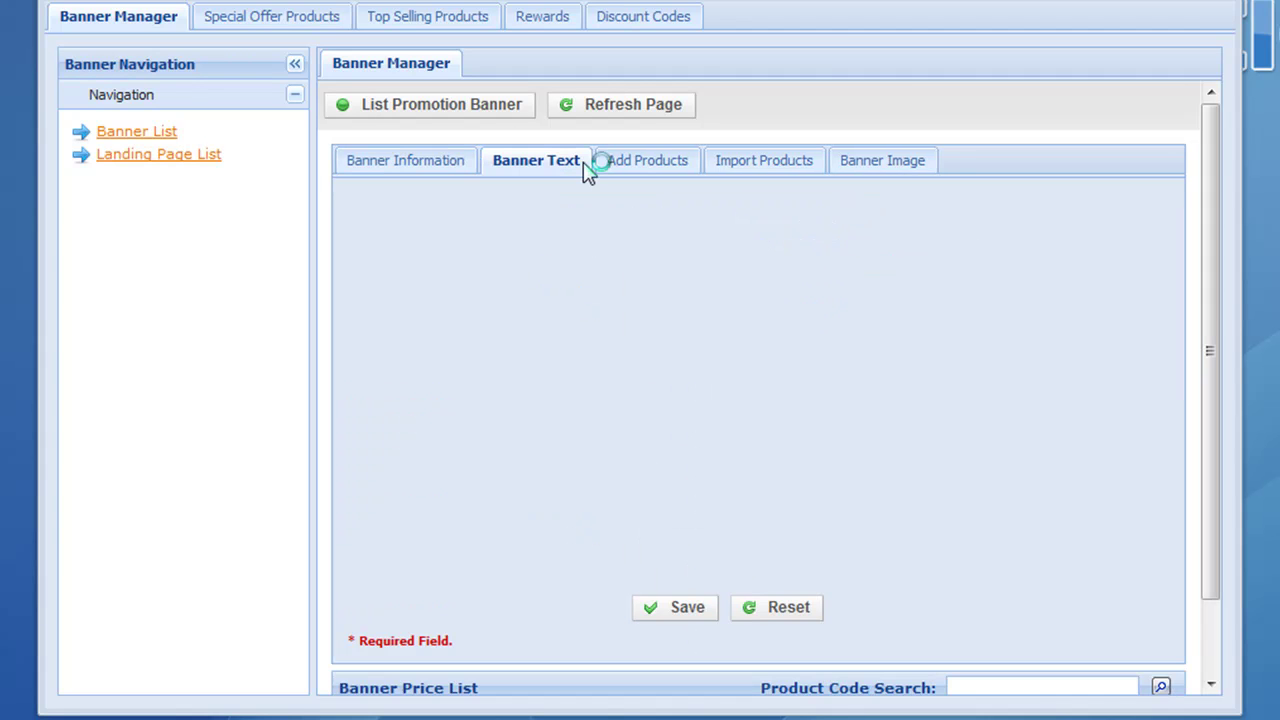
click(598, 495)
text(This is a test )
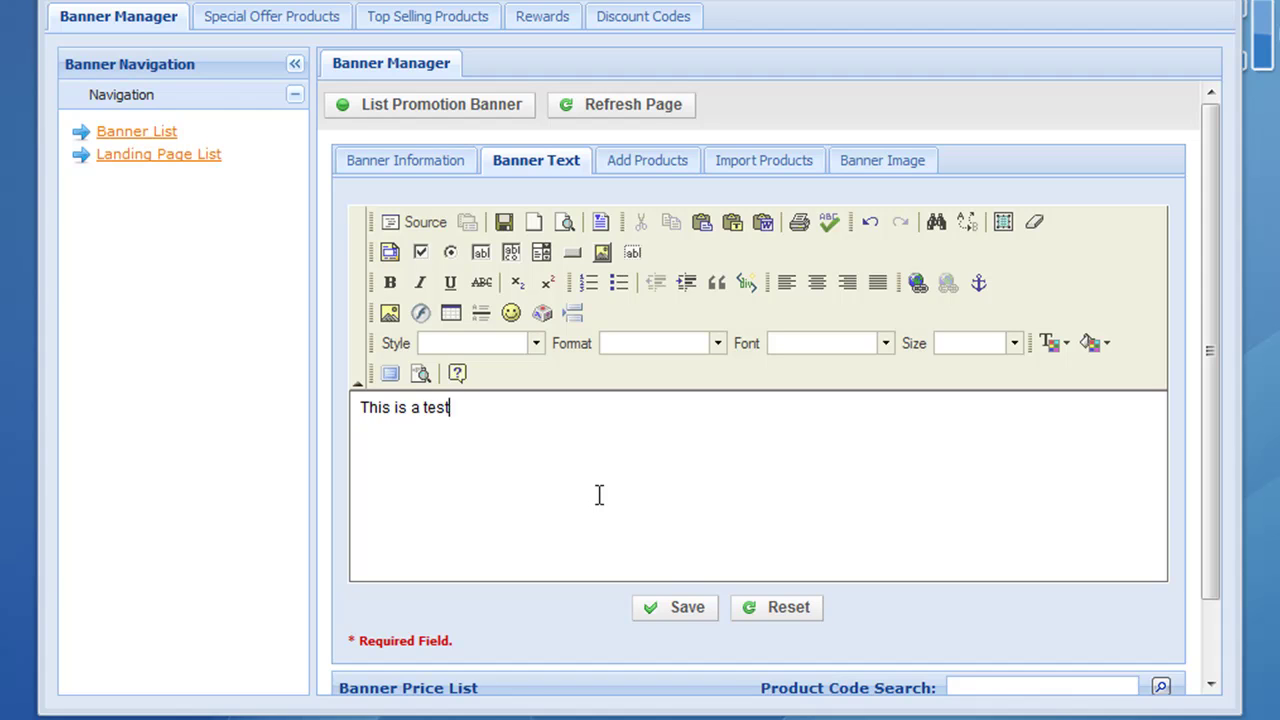
text(banner page)
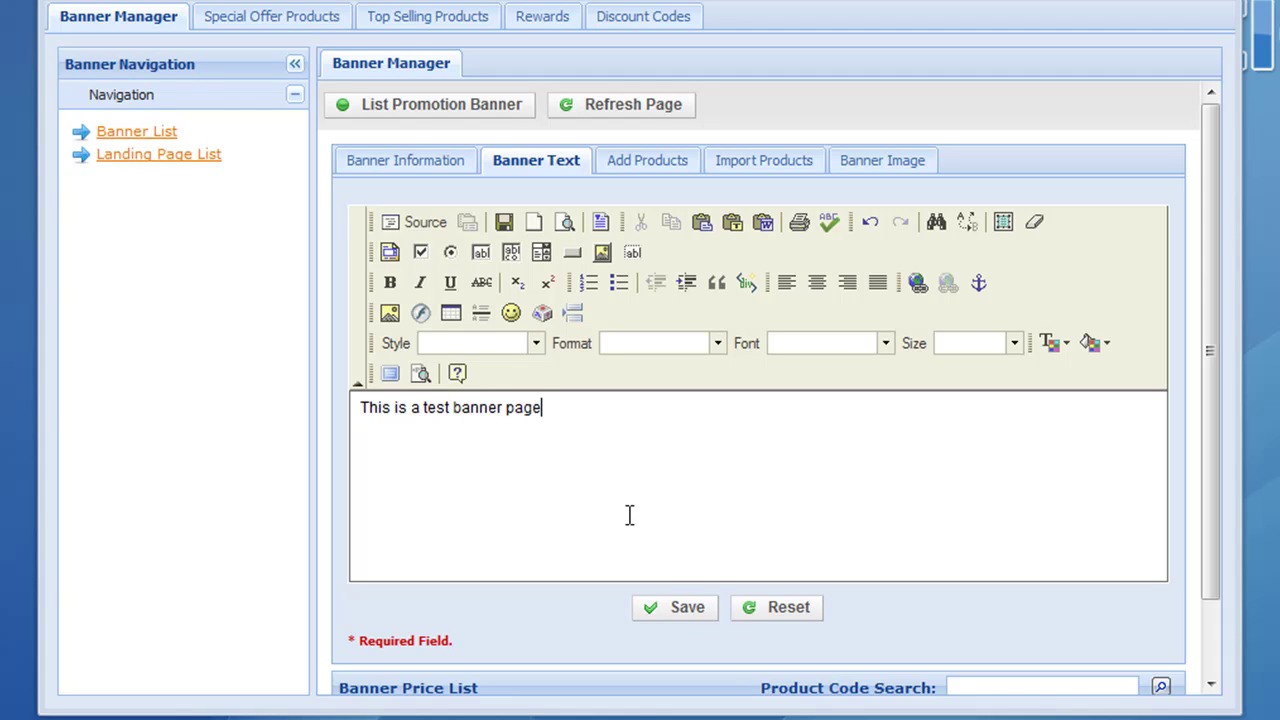
click(677, 612)
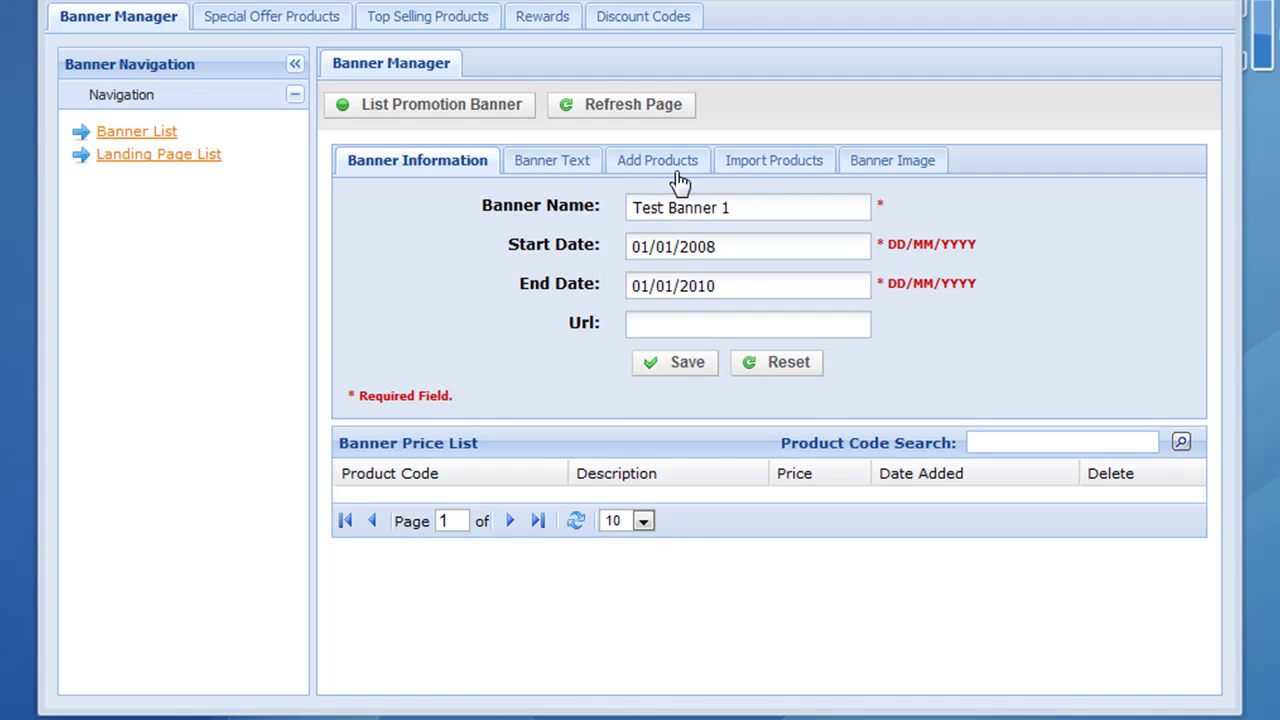
Add product KF24001 (Q Connect Punched Pocket) at price 1.99 to the banner price list.
click(677, 170)
click(695, 215)
text(Kf24001)
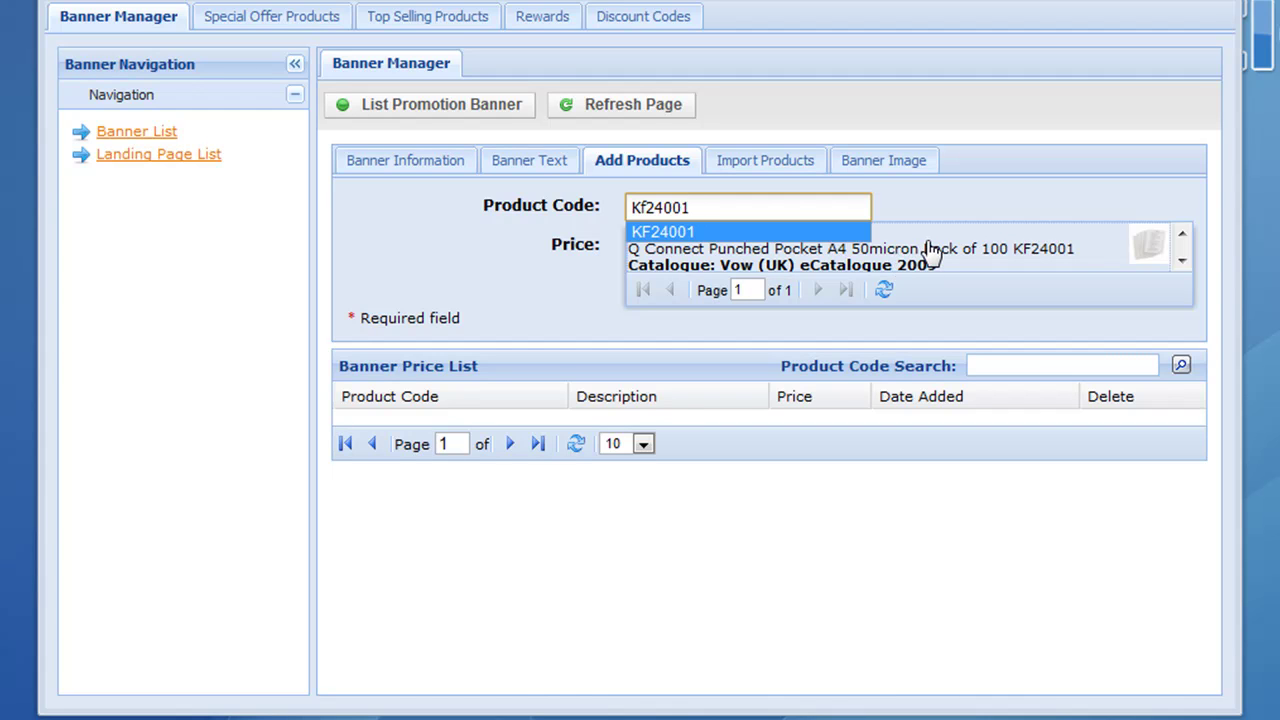
click(927, 238)
click(929, 244)
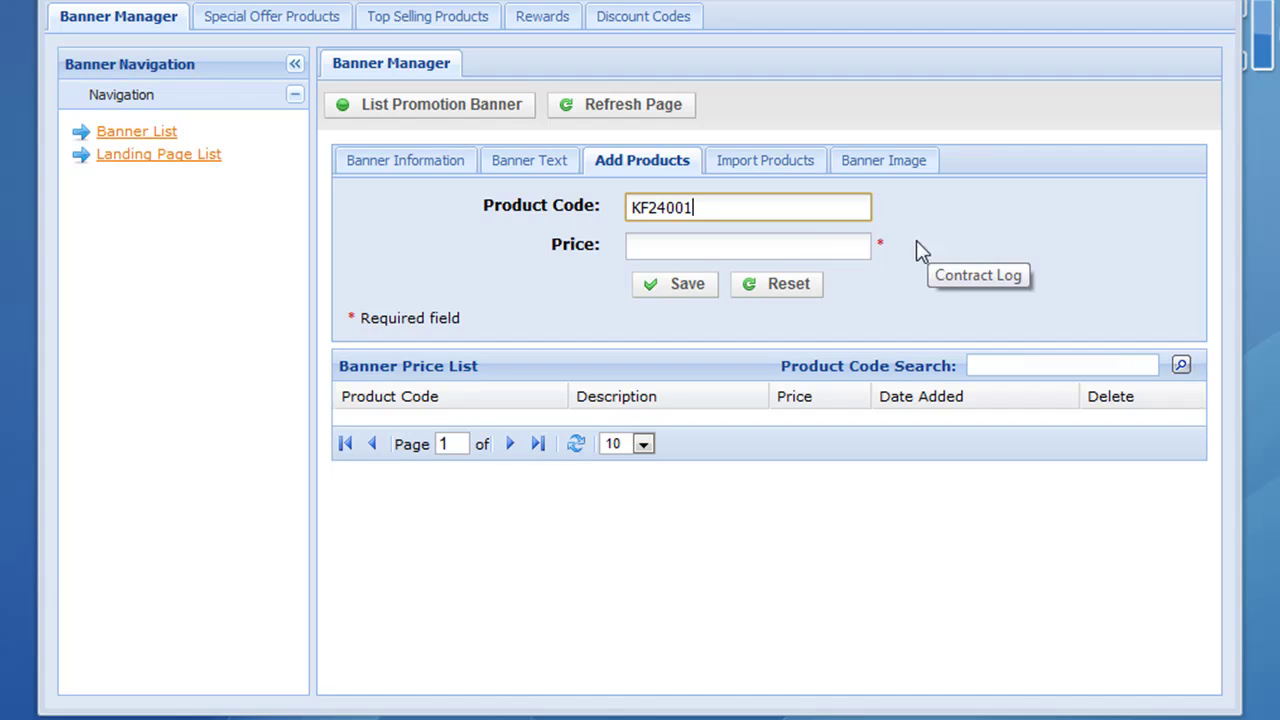
click(811, 245)
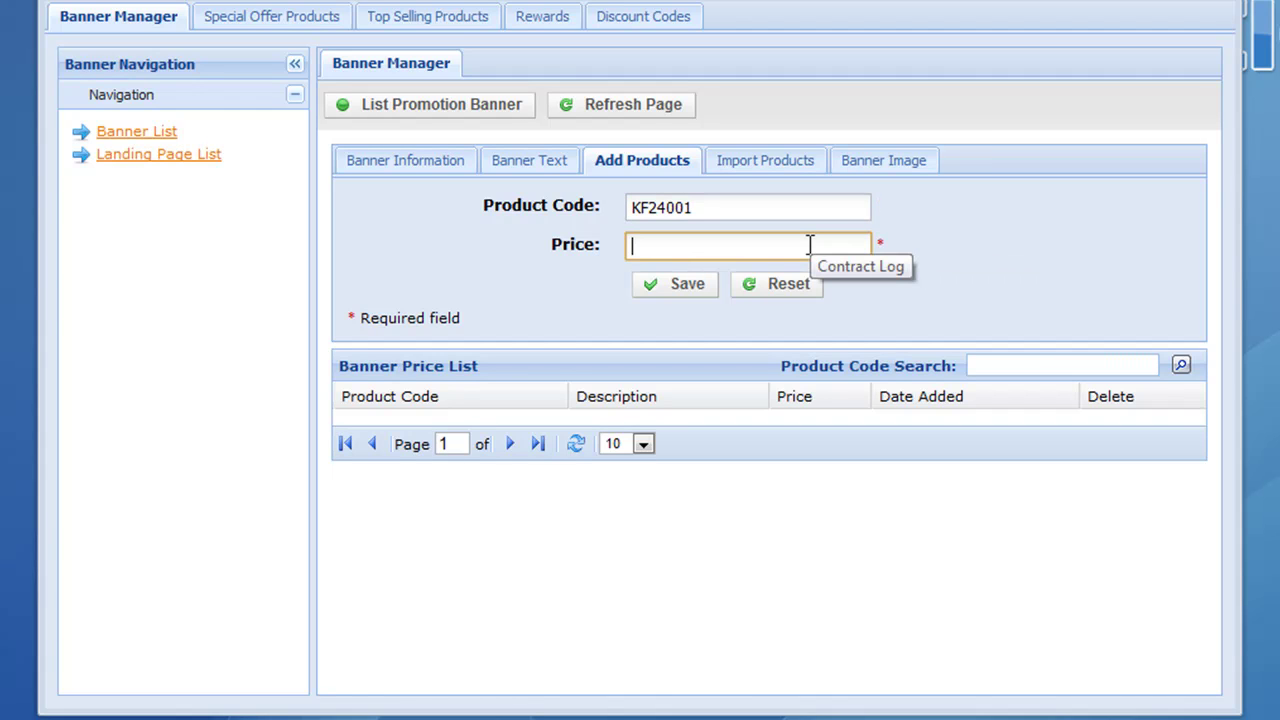
text(1.99)
click(948, 254)
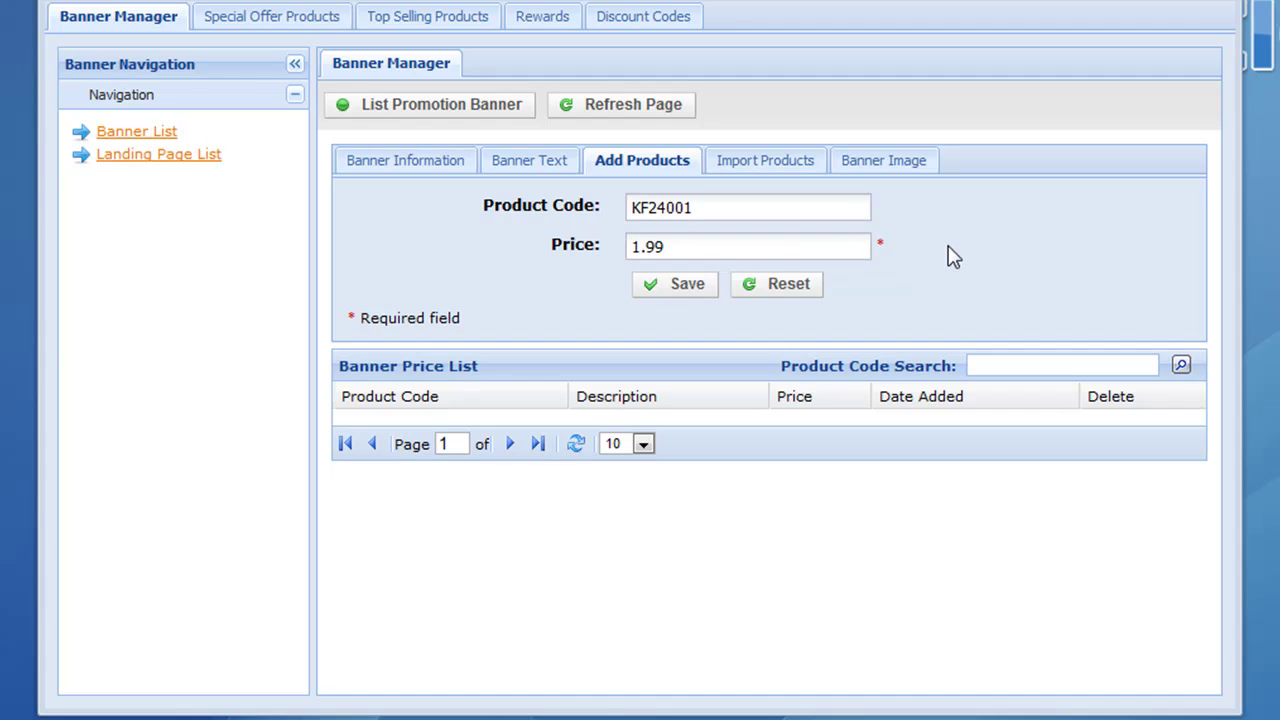
click(700, 288)
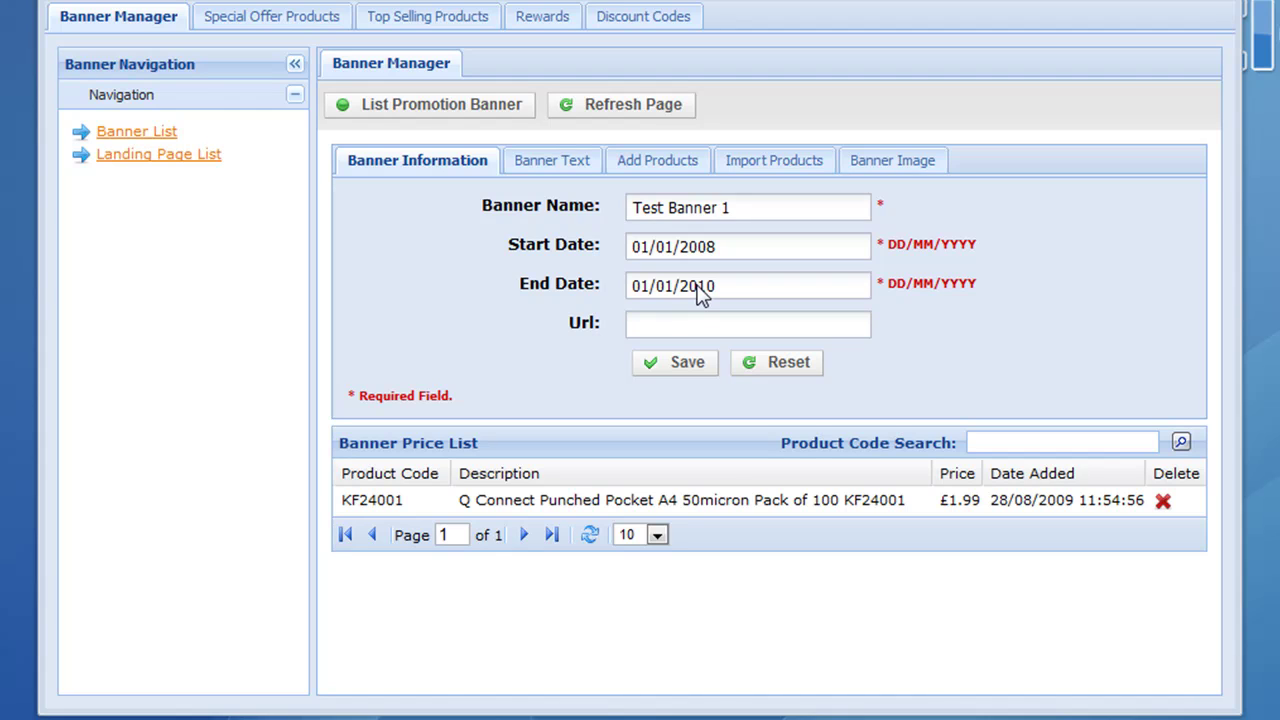
Upload 24350_553679141.jpg as the banner image and confirm it on the Banner Image tab.
click(898, 166)
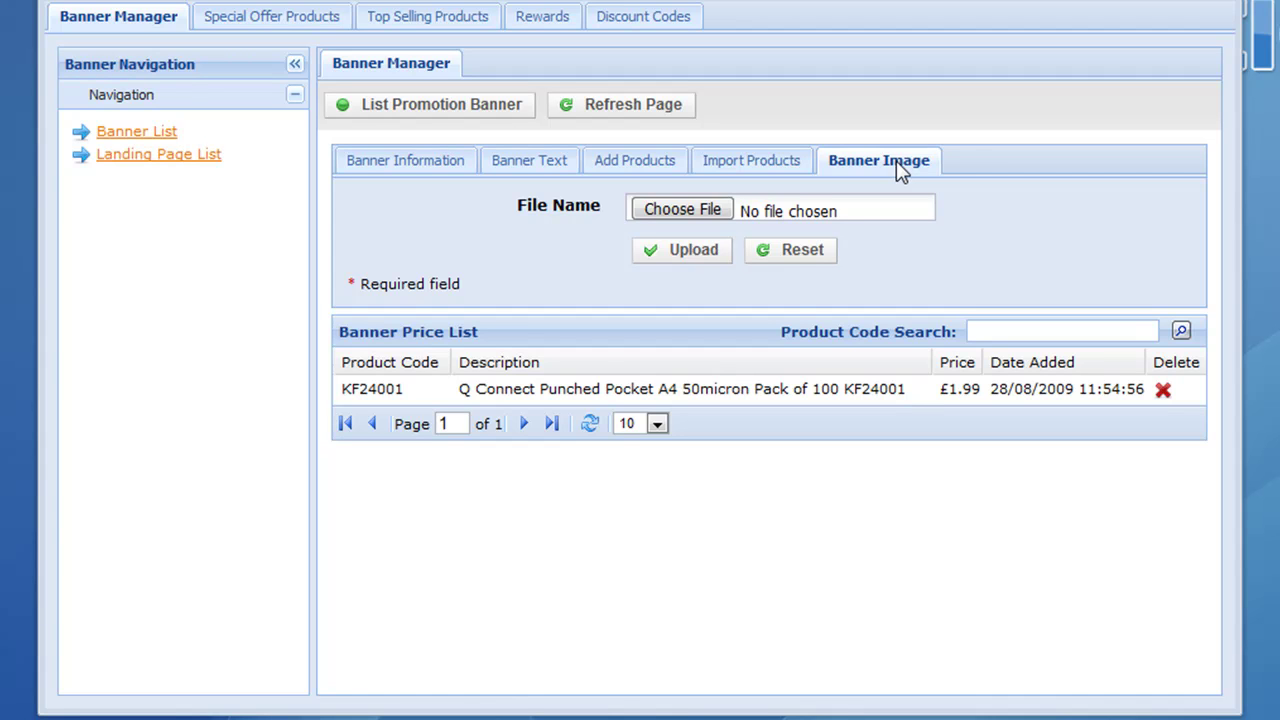
click(676, 212)
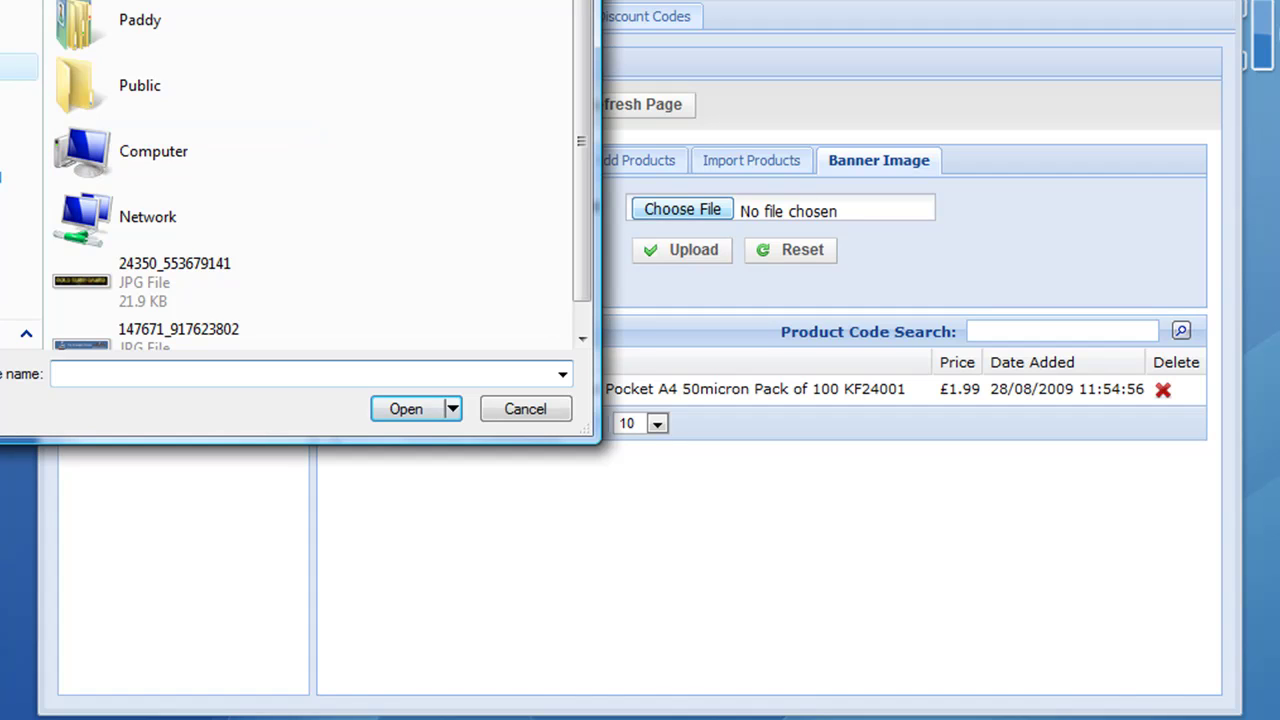
click(229, 301)
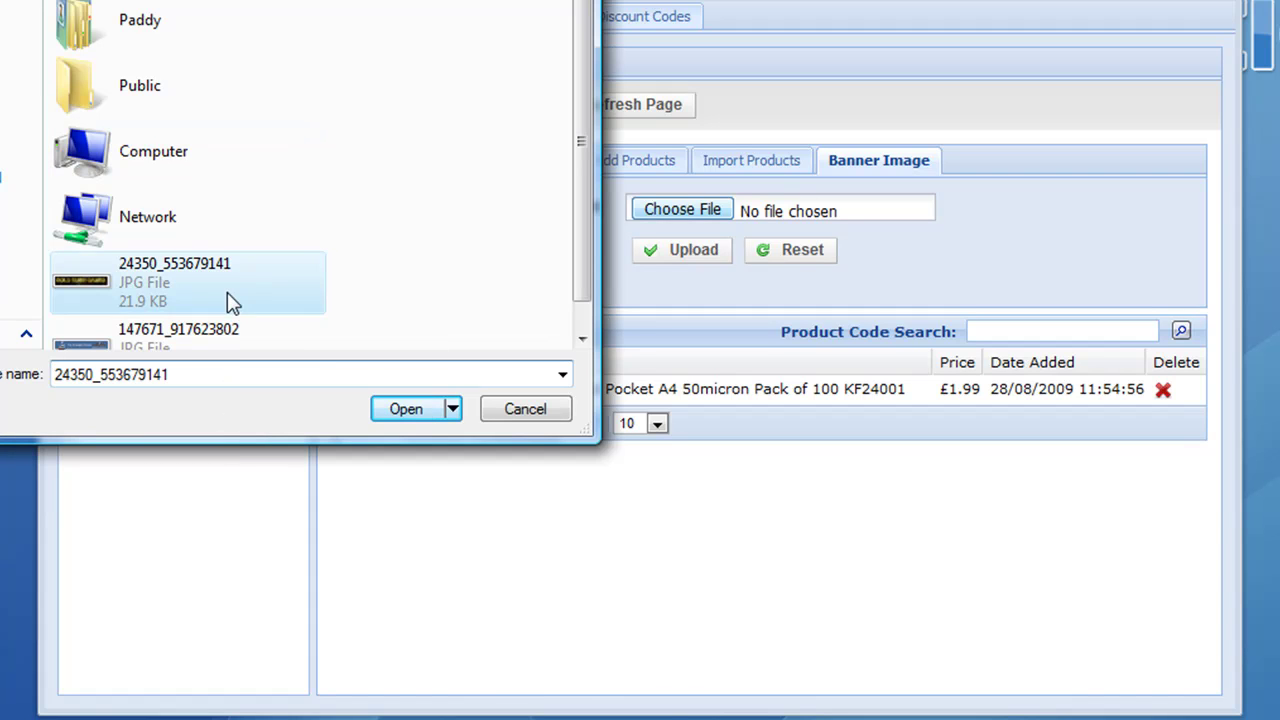
click(407, 409)
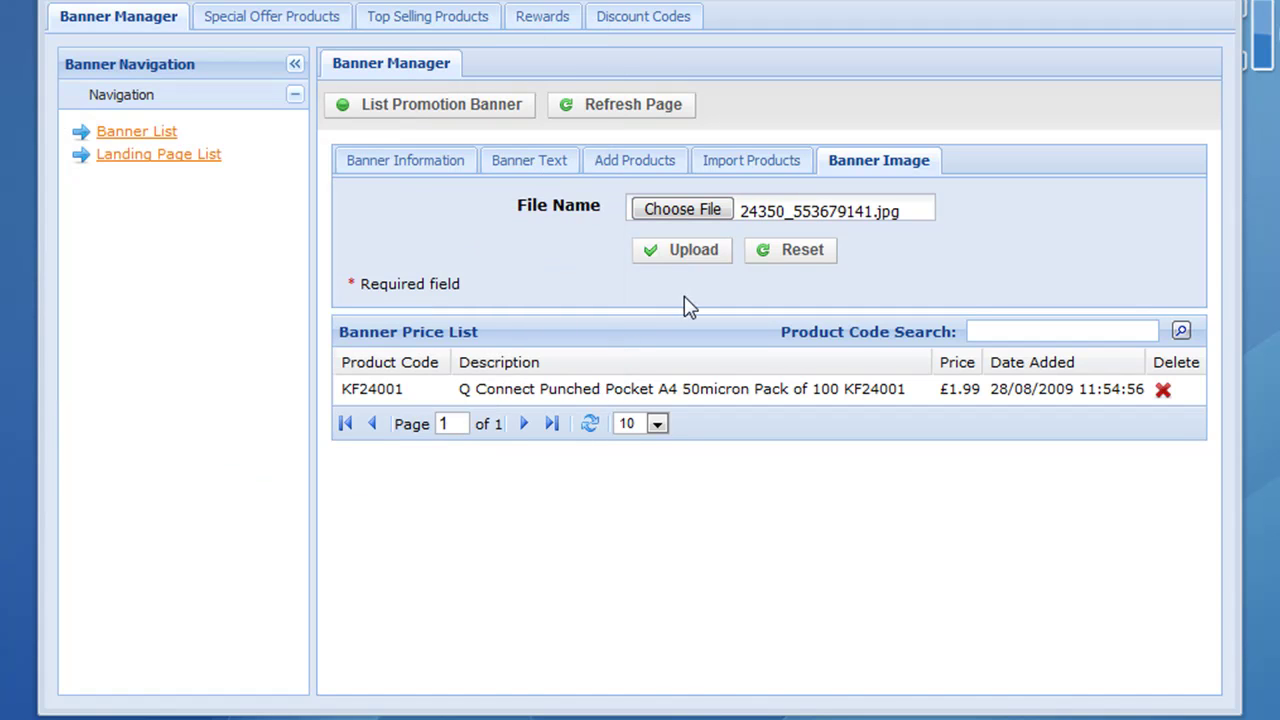
click(684, 254)
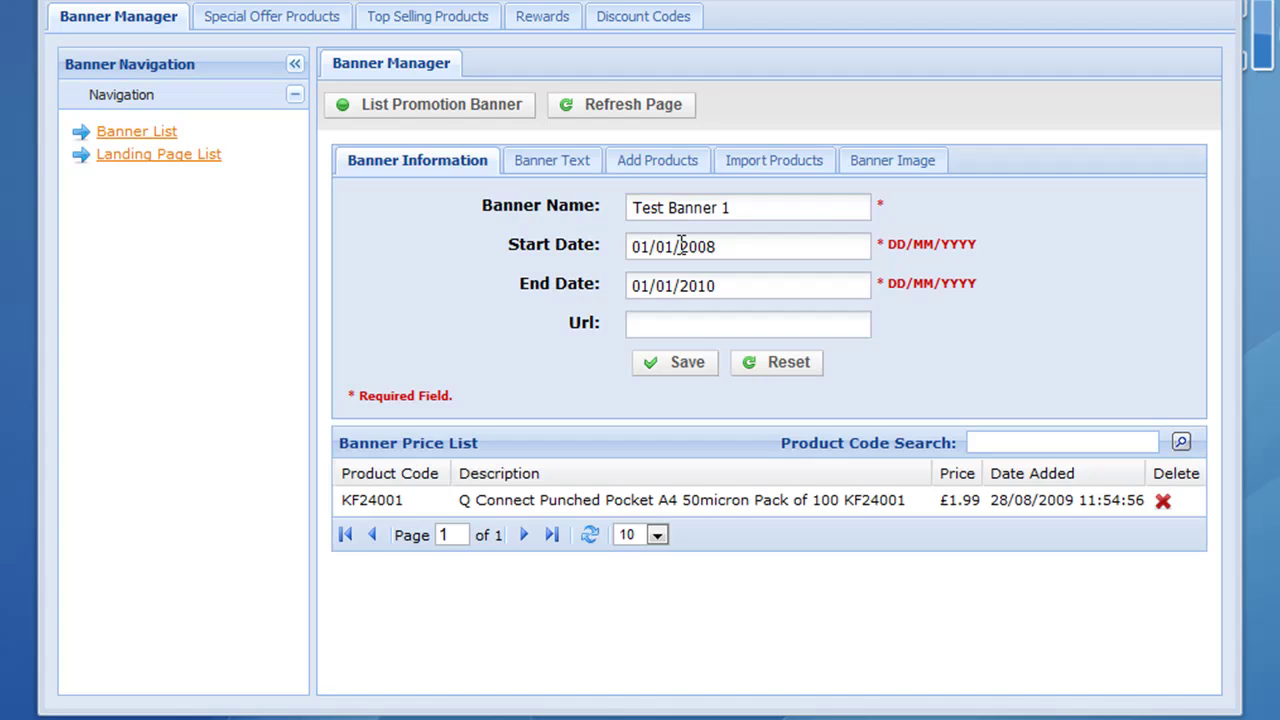
click(912, 162)
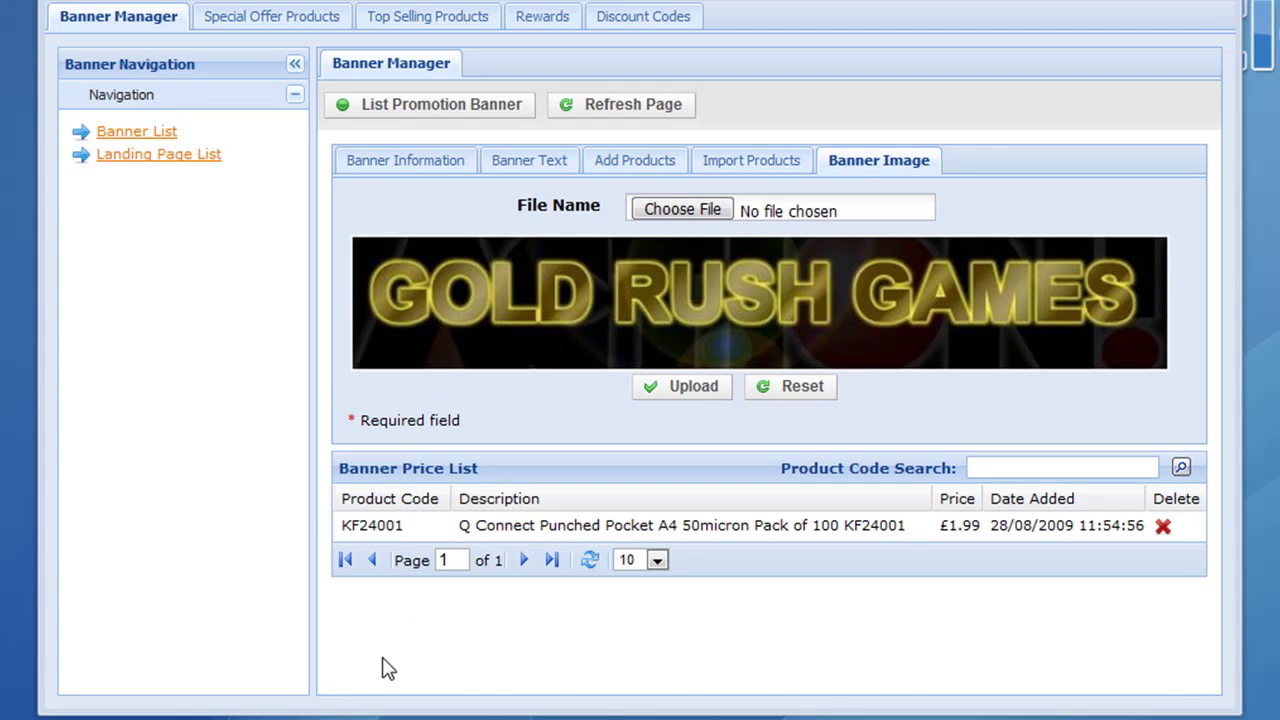
Refresh the storefront to check the Gold Rush Games banner, then select the welcome message text.
click(410, 685)
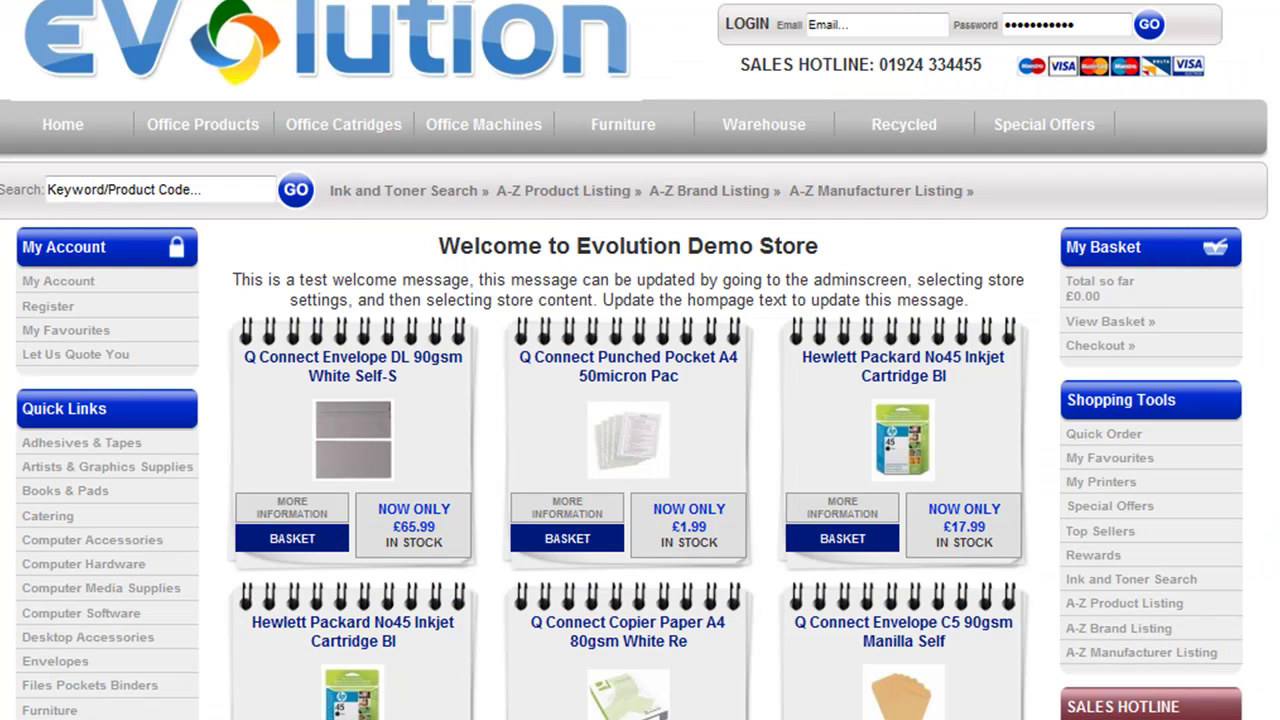
key(F5)
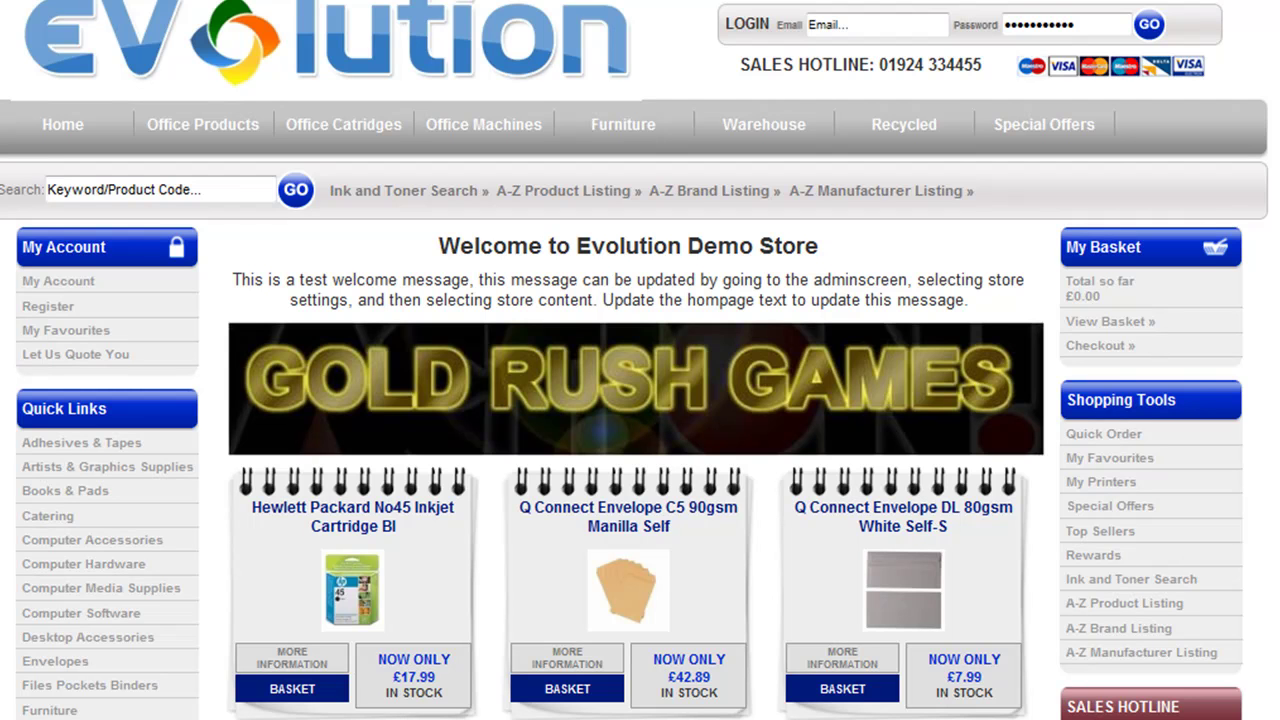
scroll(506, 471, down, 5)
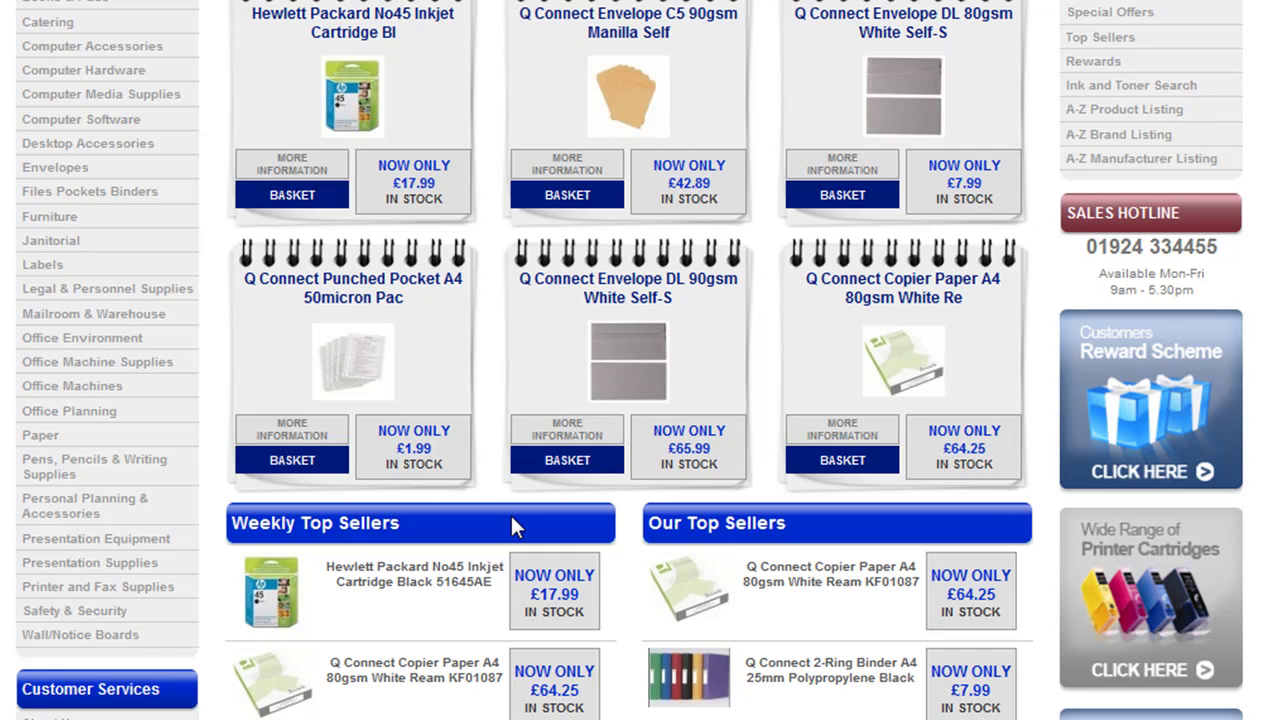
scroll(514, 511, down, 6)
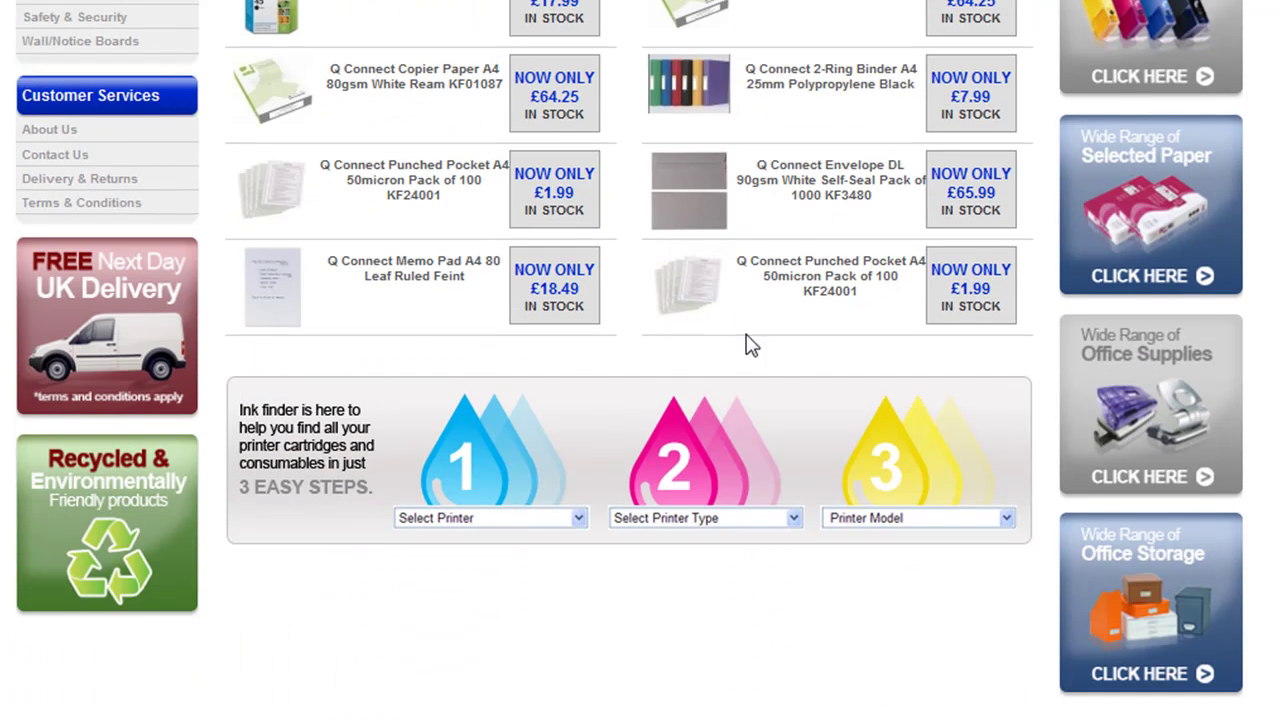
scroll(634, 372, down, 3)
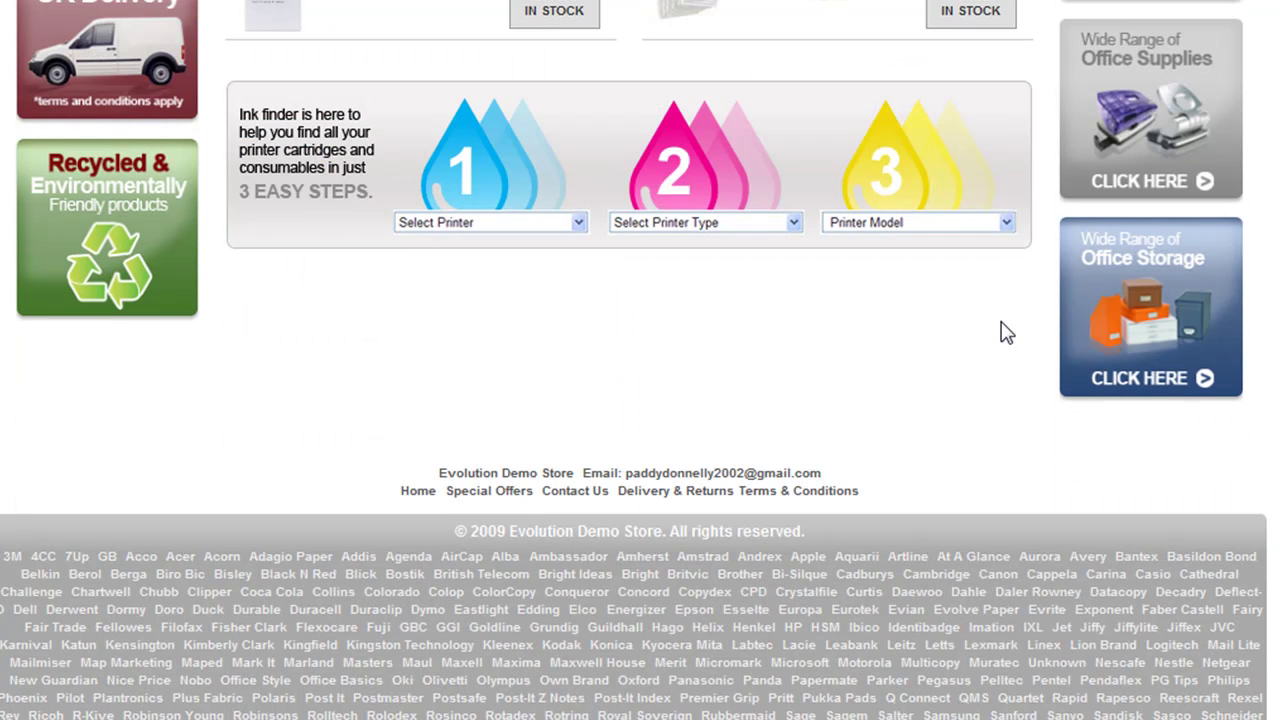
scroll(1006, 333, up, 10)
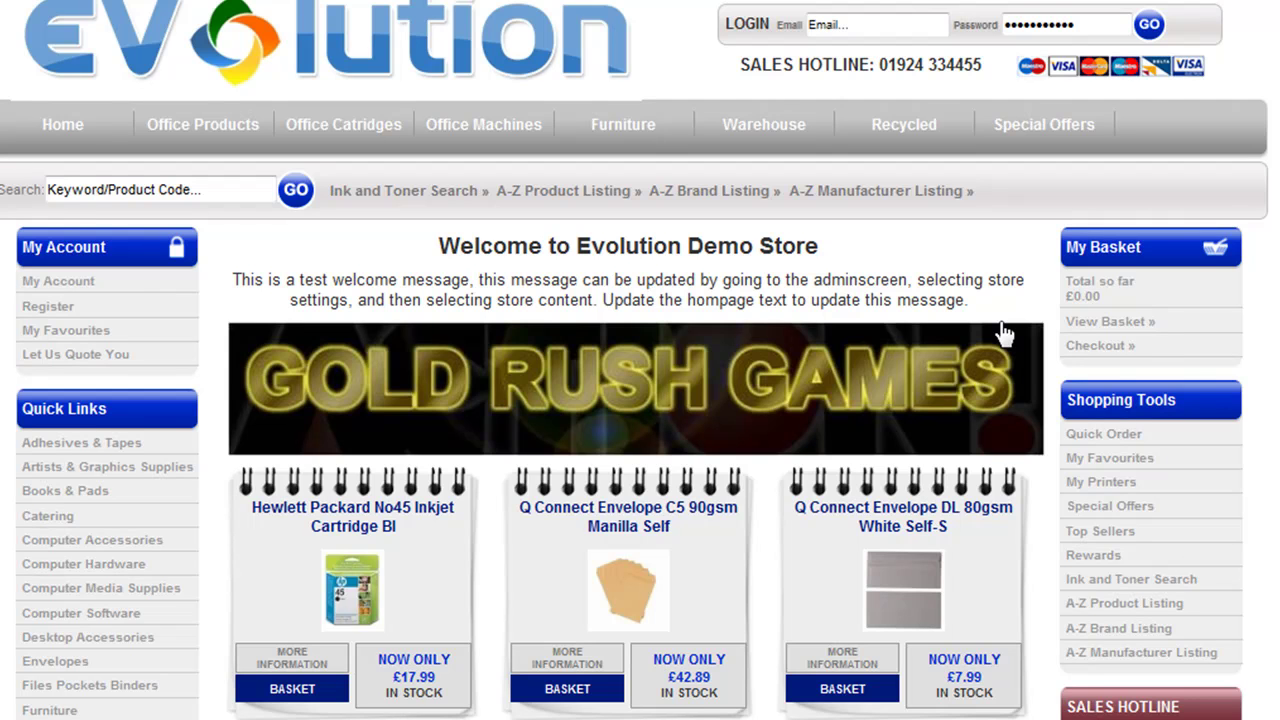
drag(991, 309, 255, 288)
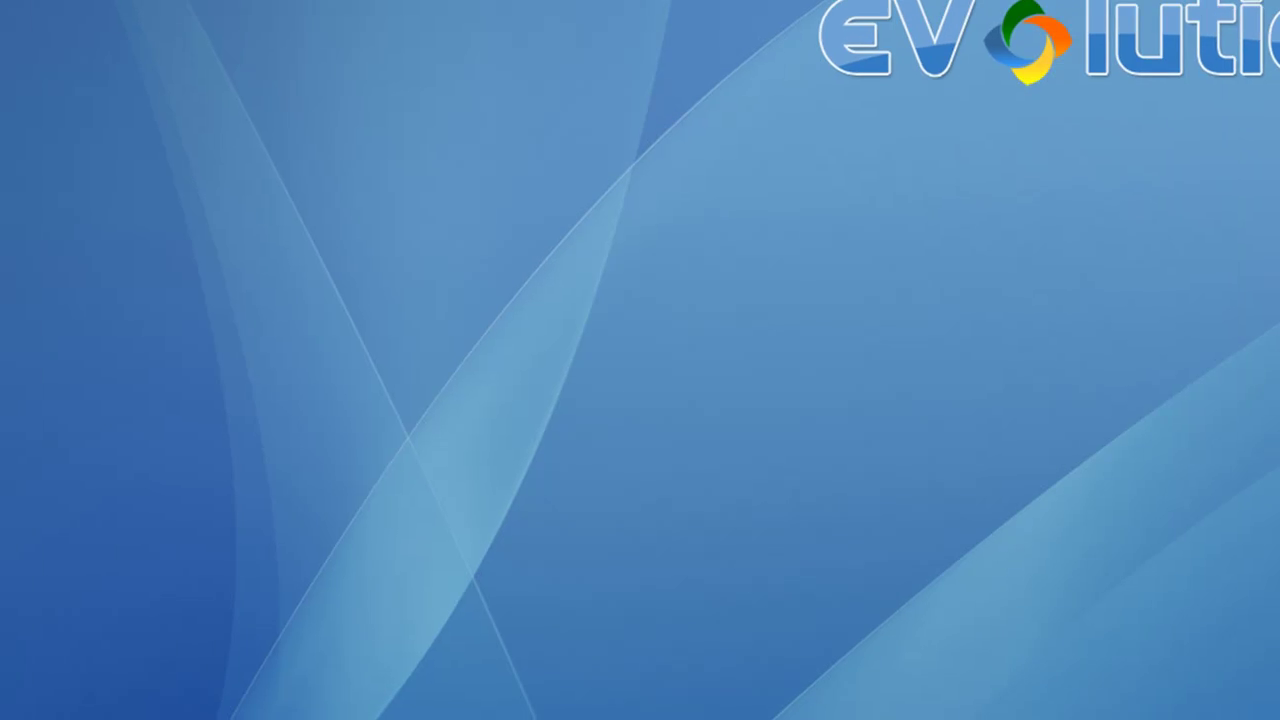
Open the Home Page Text entry under Store Settings > Store Content.
click(25, 688)
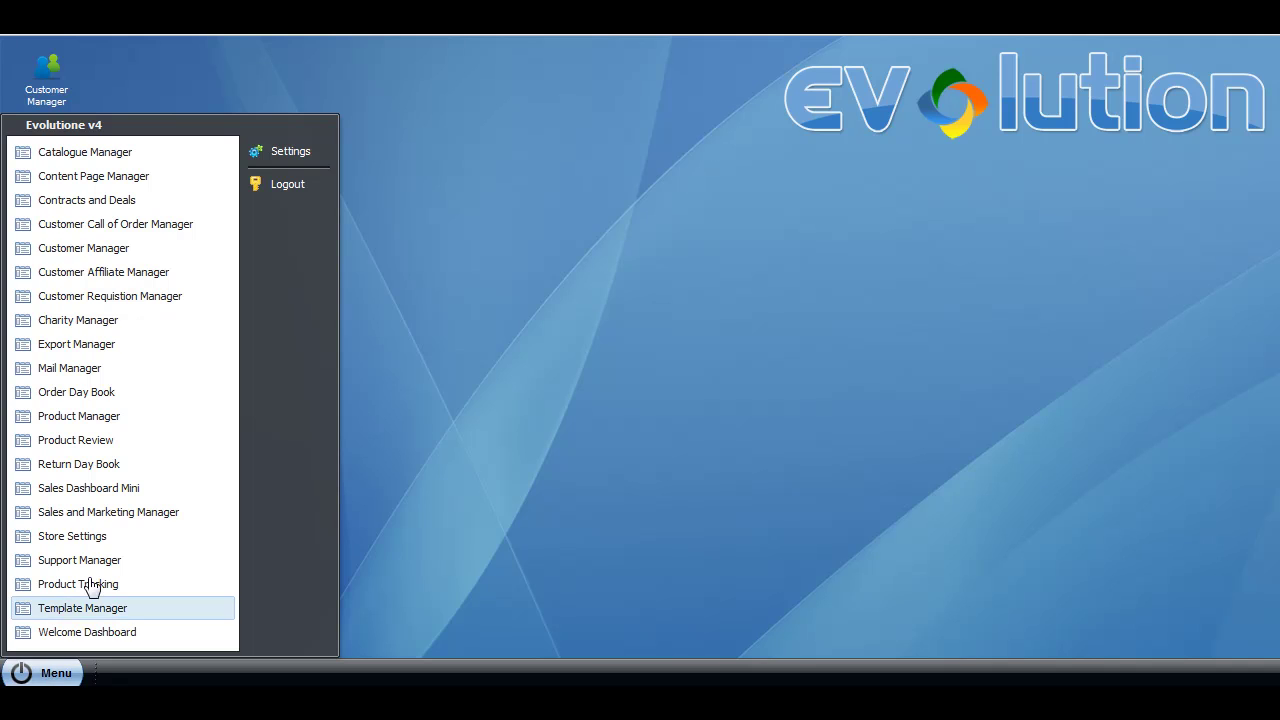
click(88, 536)
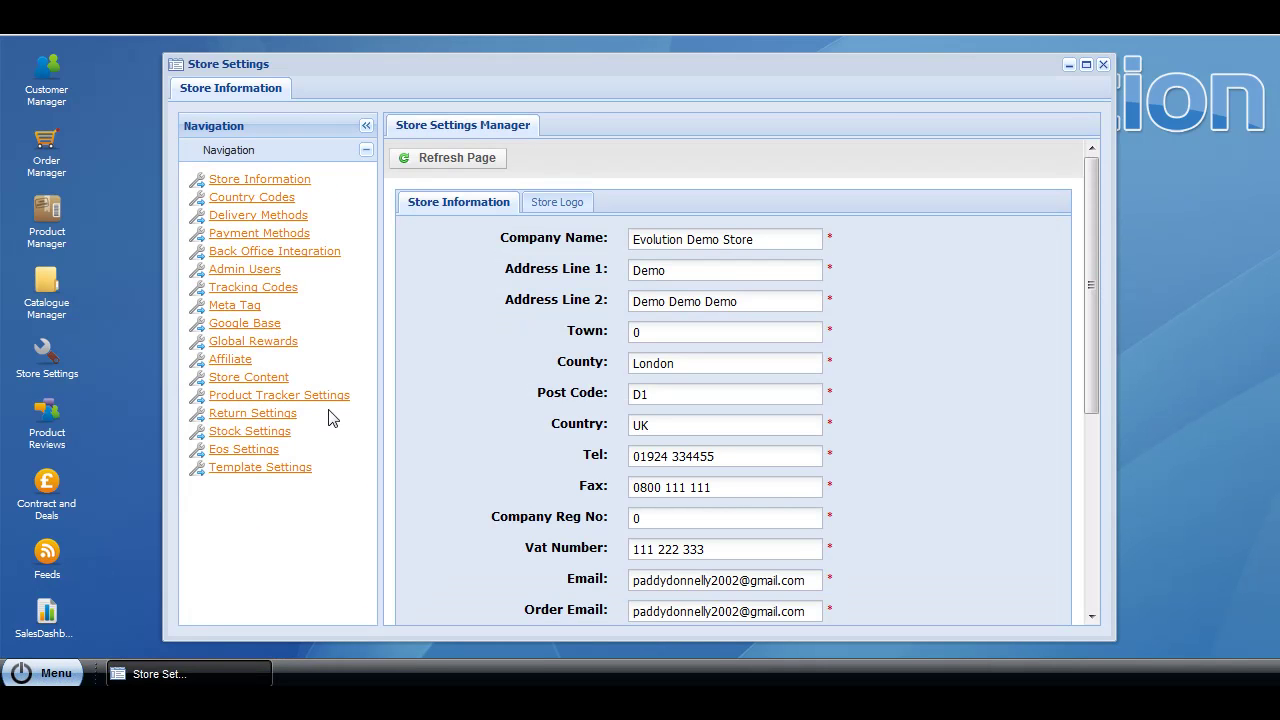
click(261, 385)
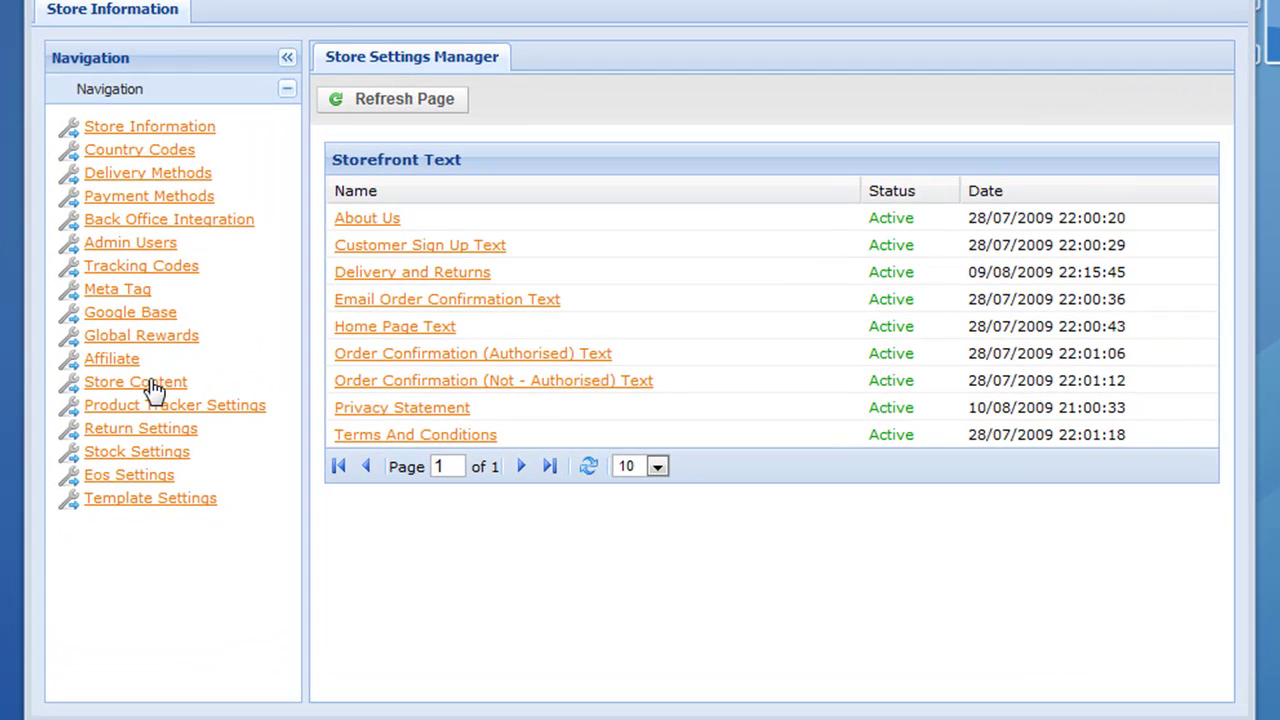
click(385, 328)
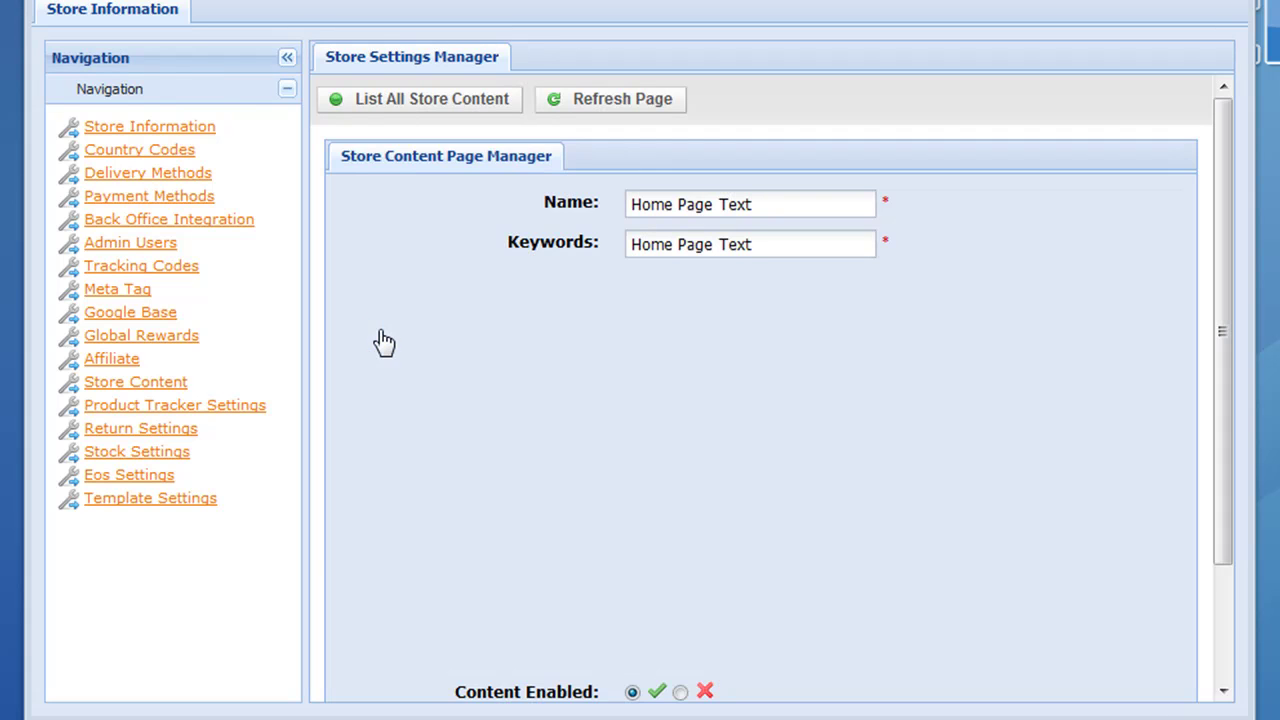
Overwrite the existing welcome text with 'This is a test message, video demo' and save.
click(788, 512)
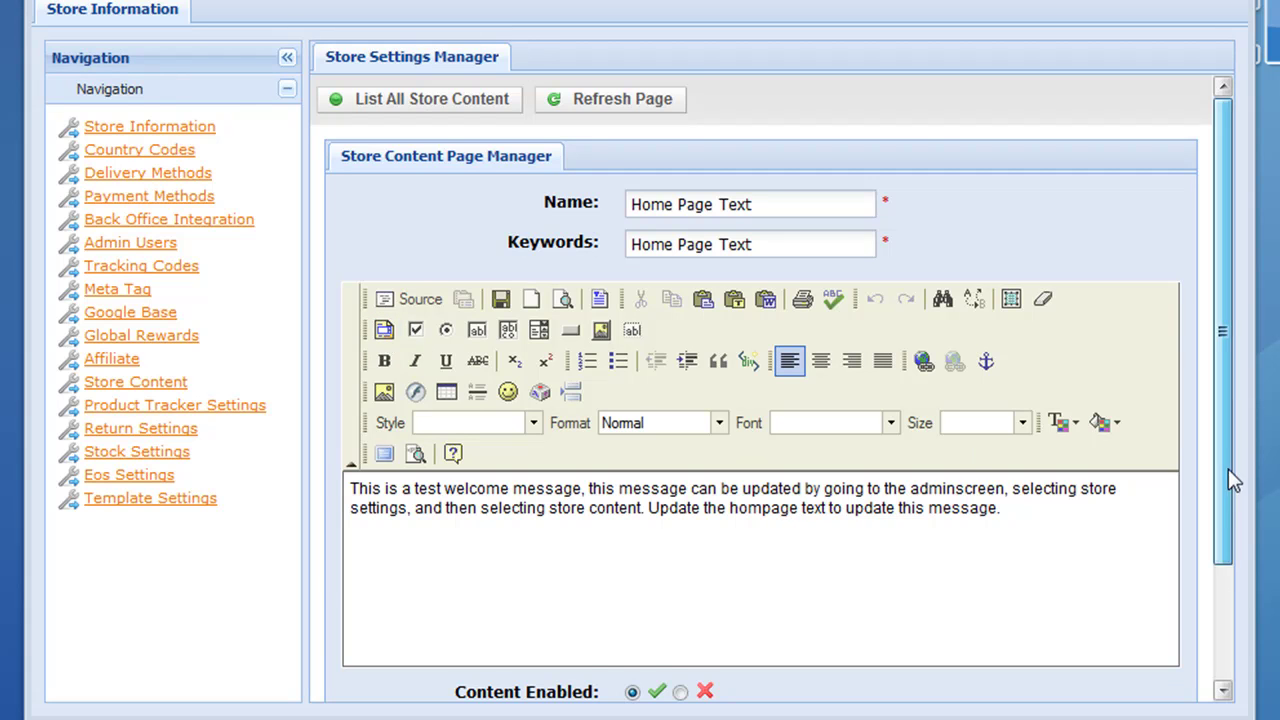
scroll(1228, 469, down, 5)
drag(1063, 380, 337, 345)
text(This)
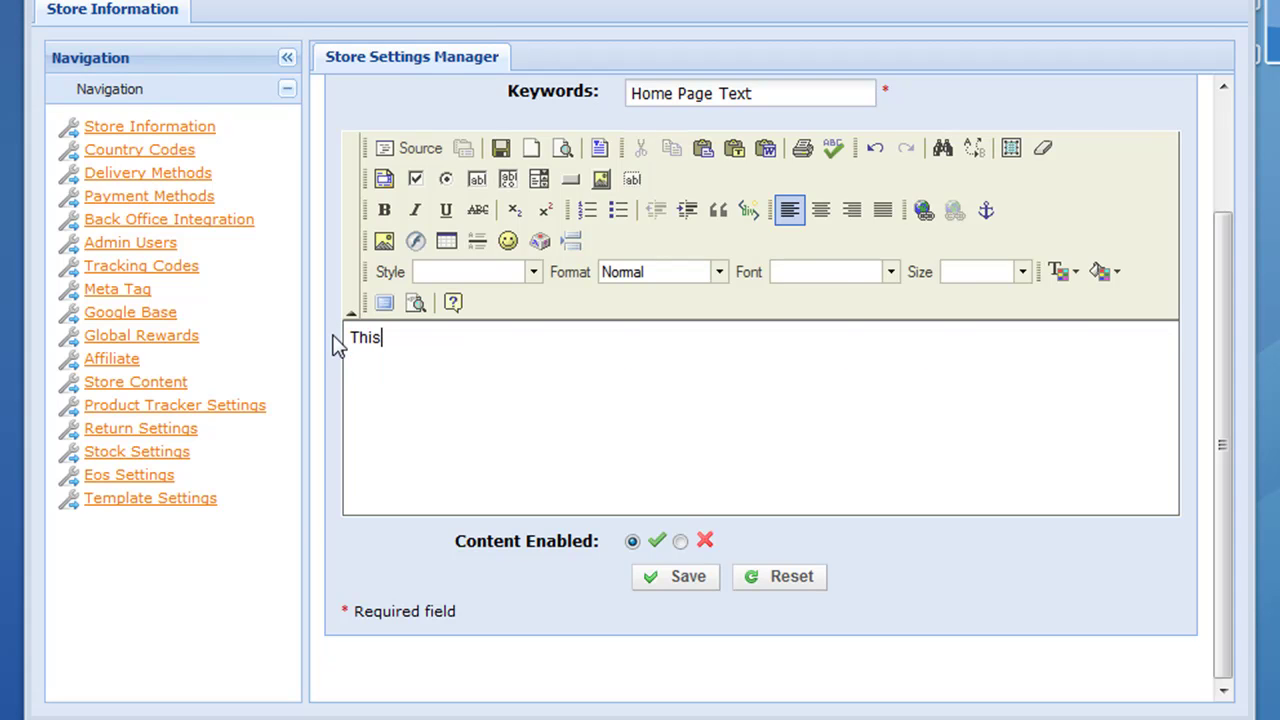
text( is a test message, video demo)
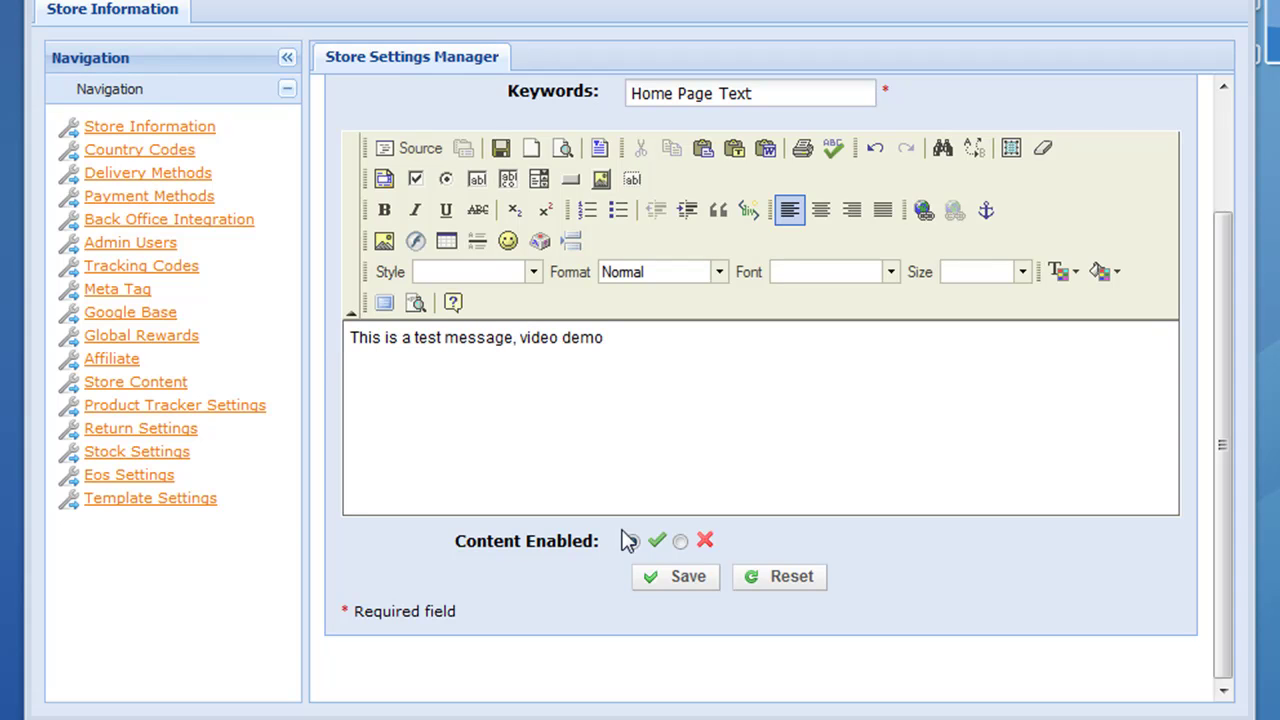
click(654, 580)
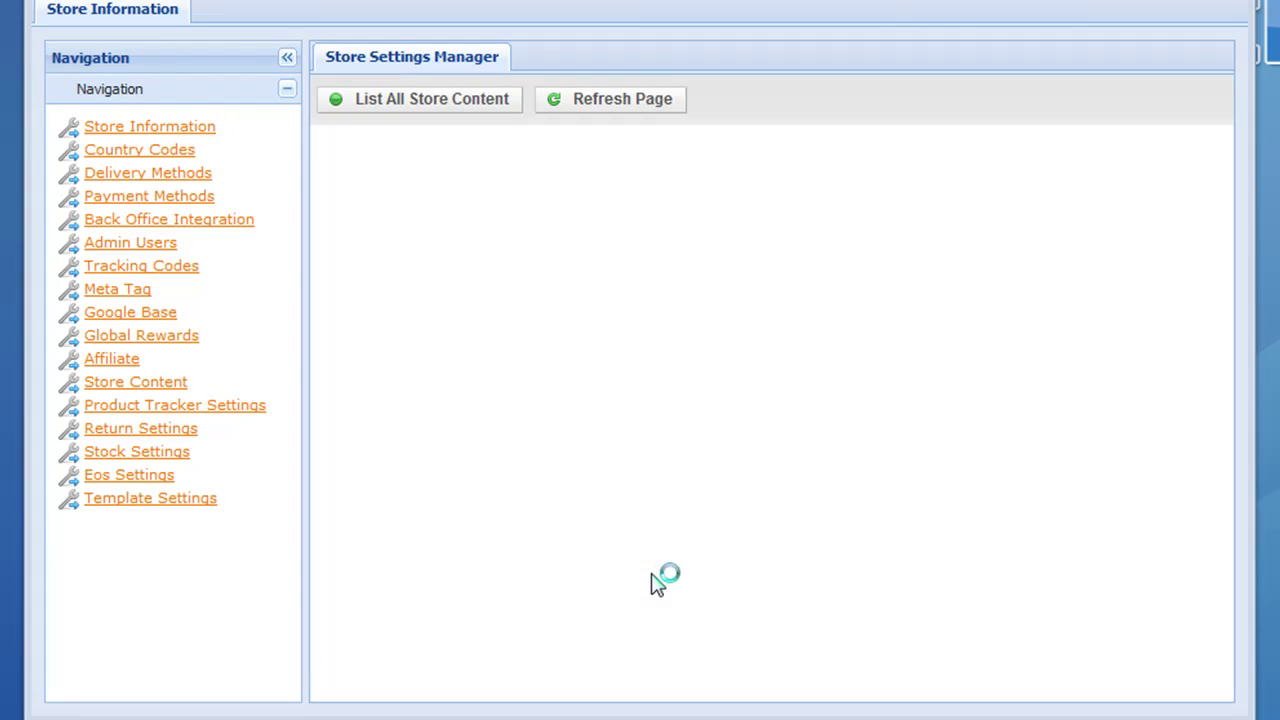